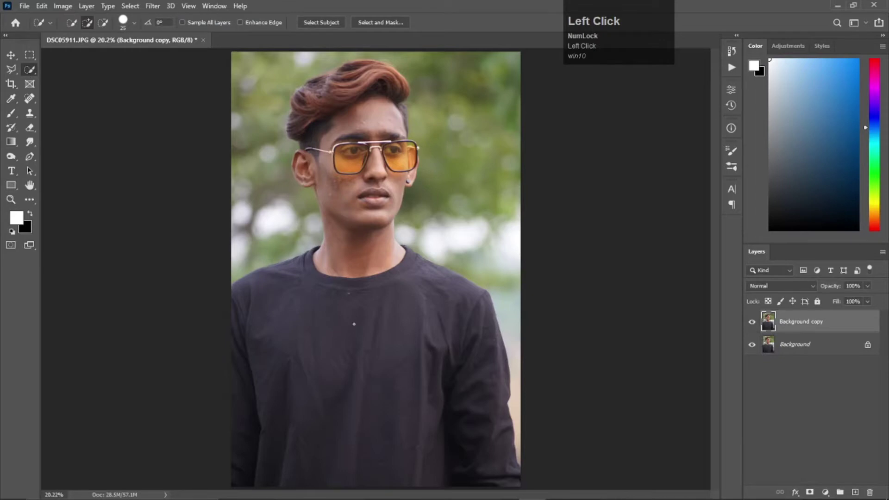
Select the man's shirt, neck, face and hair with the Quick Selection tool, using an enlarged brush.
key("bracketright")
left_click(353, 320)
key("bracketright")
left_click(360, 270)
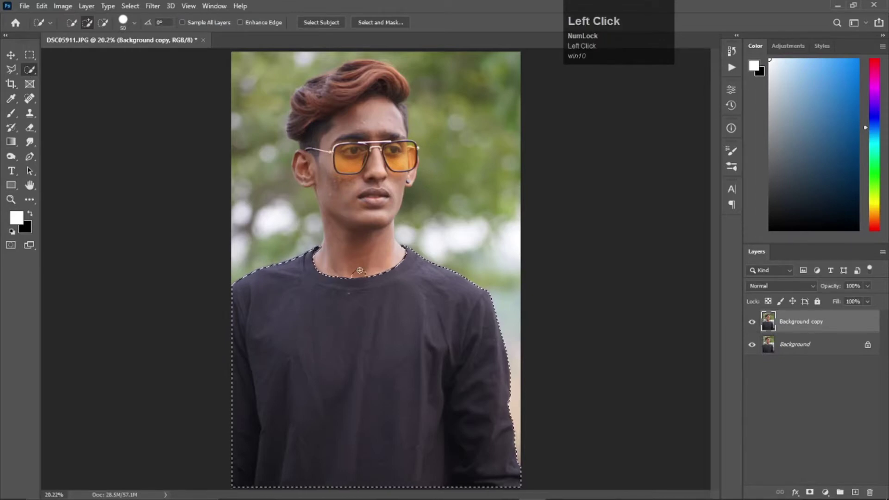
mouse_move(361, 162)
left_mouse_down()
mouse_move(297, 160)
mouse_move(315, 144)
mouse_move(296, 116)
mouse_move(326, 88)
mouse_move(402, 113)
mouse_move(394, 155)
mouse_move(345, 158)
left_mouse_up()
mouse_move(235, 56)
left_mouse_down()
mouse_move(236, 153)
mouse_move(263, 155)
mouse_move(296, 92)
left_mouse_up()
Refine the selection edge around both of the man's ears and the glasses frame with a 25 px brush.
key("z")
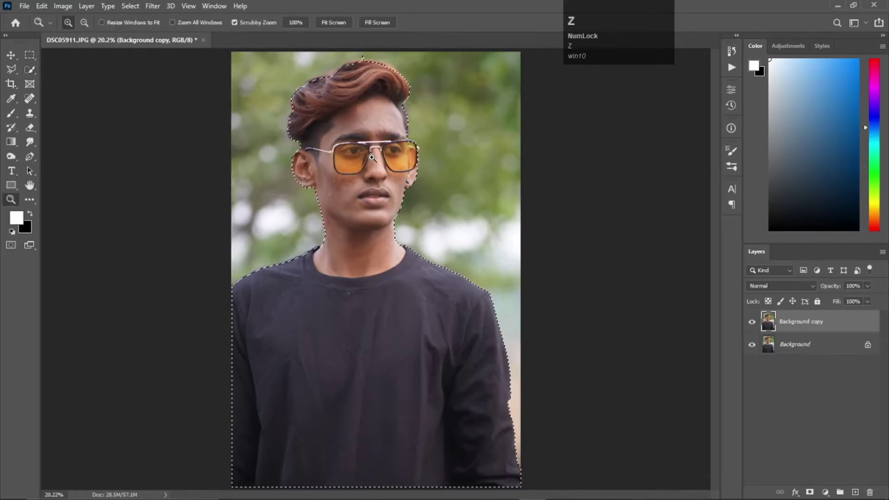
scroll(372, 158, "up", 3)
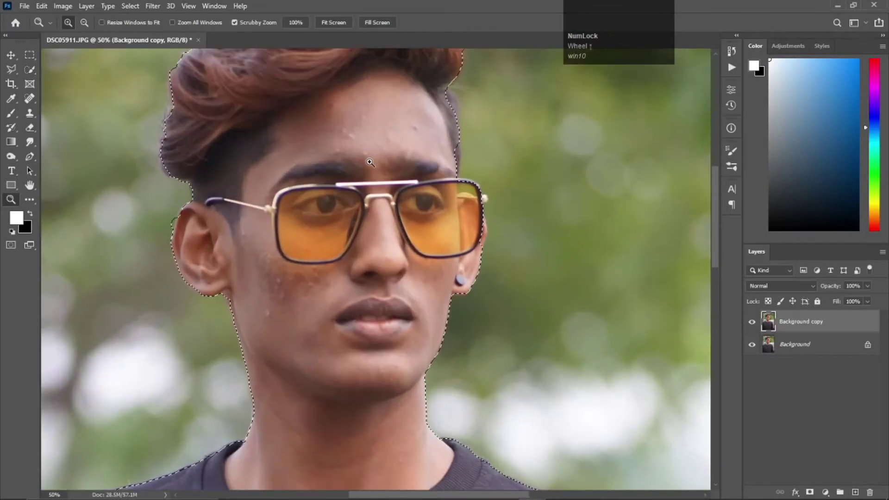
key("w")
mouse_move(162, 212)
left_mouse_down()
mouse_move(150, 248)
mouse_move(193, 244)
mouse_move(188, 227)
mouse_move(174, 239)
mouse_move(218, 204)
mouse_move(183, 213)
mouse_move(176, 246)
left_mouse_up()
key("bracketleft")
key("bracketleft")
key("bracketleft")
left_click(180, 236)
mouse_move(481, 236)
left_mouse_down()
mouse_move(479, 199)
mouse_move(462, 183)
mouse_move(479, 197)
mouse_move(483, 228)
left_mouse_up()
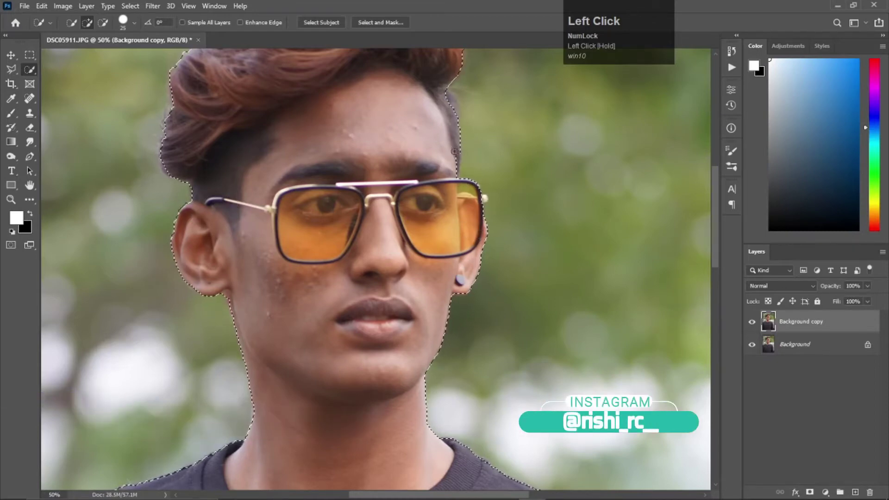
Clean up the selection along the hair outline, subtracting stray background around the top and adding missed hair.
scroll(463, 155, "up", 3)
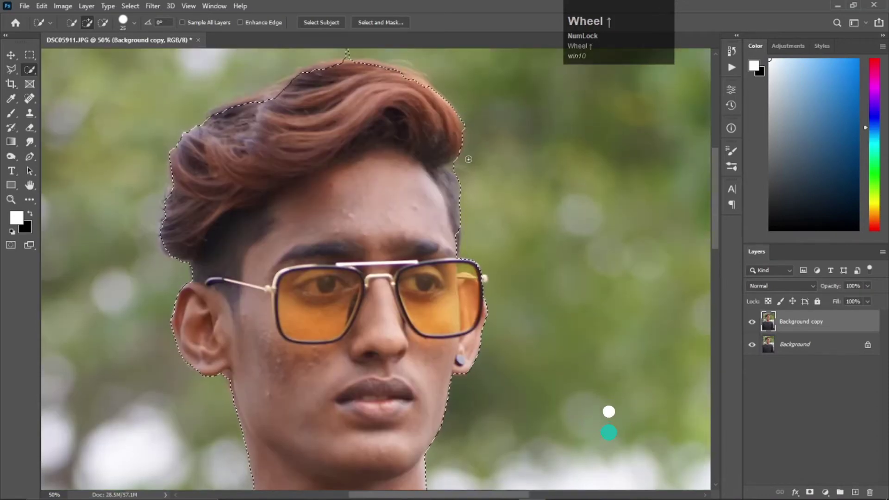
left_click_drag(468, 159, 473, 137, "alt")
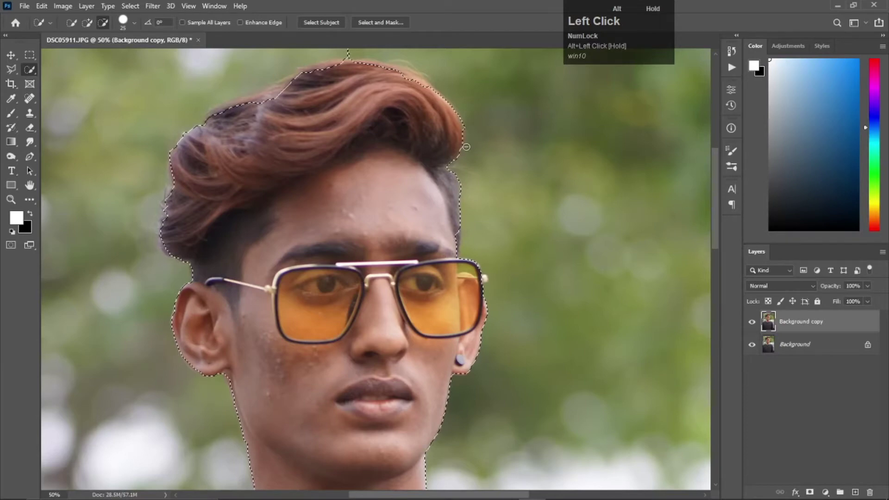
mouse_move(433, 57)
left_mouse_down("alt")
mouse_move(353, 54)
mouse_move(338, 42)
left_mouse_up("alt")
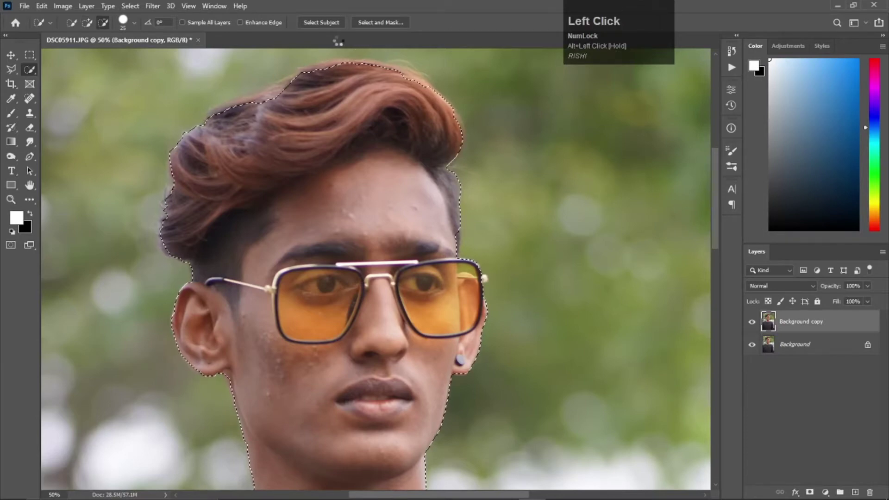
left_click_drag(272, 103, 251, 113)
Refine the selection edge along the man's jawline and below the earlobe.
scroll(195, 189, "down", 1)
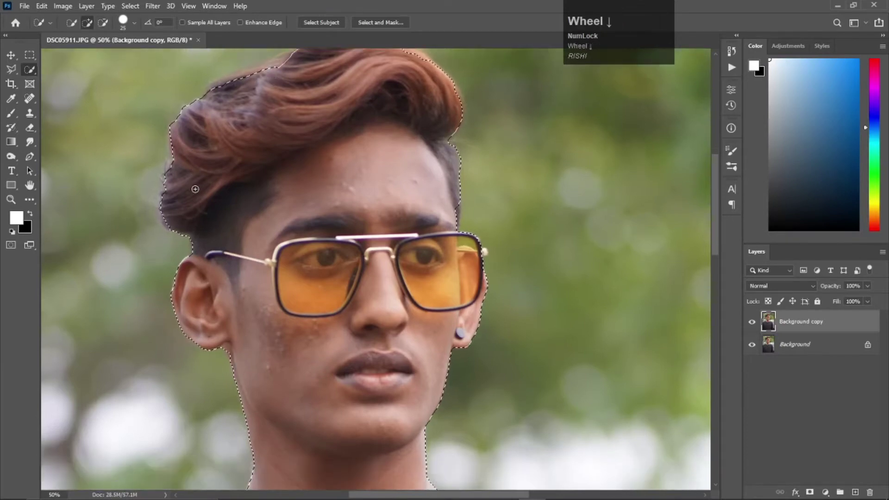
scroll(195, 189, "down", 2)
left_click(236, 416)
scroll(230, 223, "down", 2)
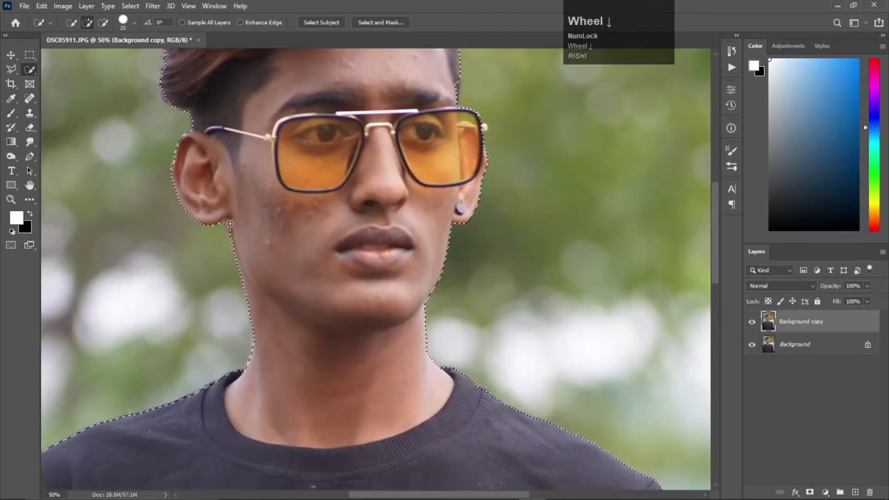
left_click(230, 224)
key("z")
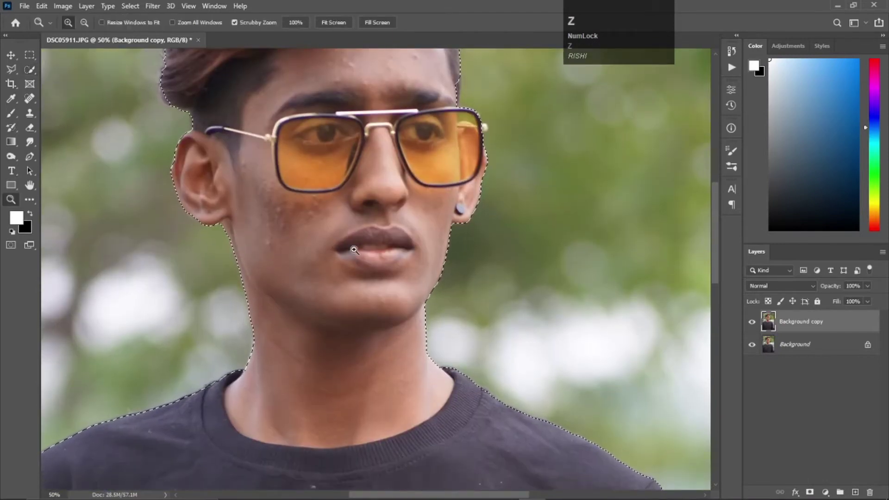
left_click(375, 256)
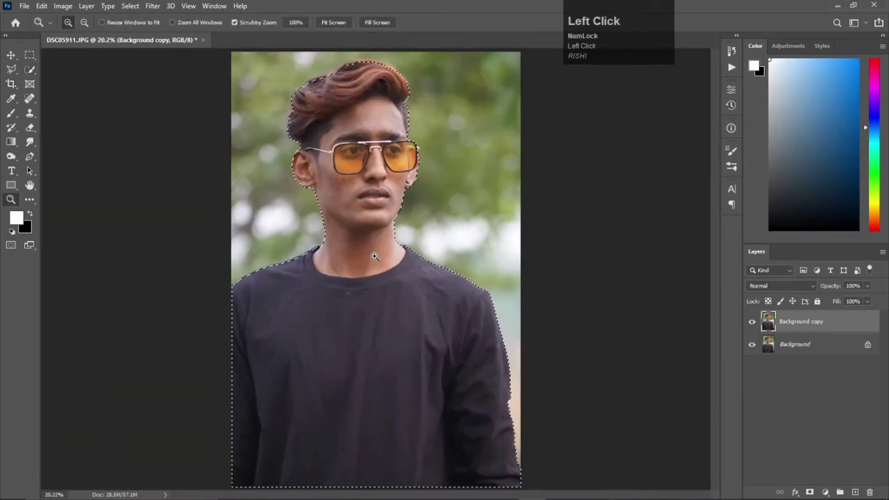
Copy the selected man onto a new layer and check the cutout by temporarily hiding the two layers beneath it.
key("ctrl")
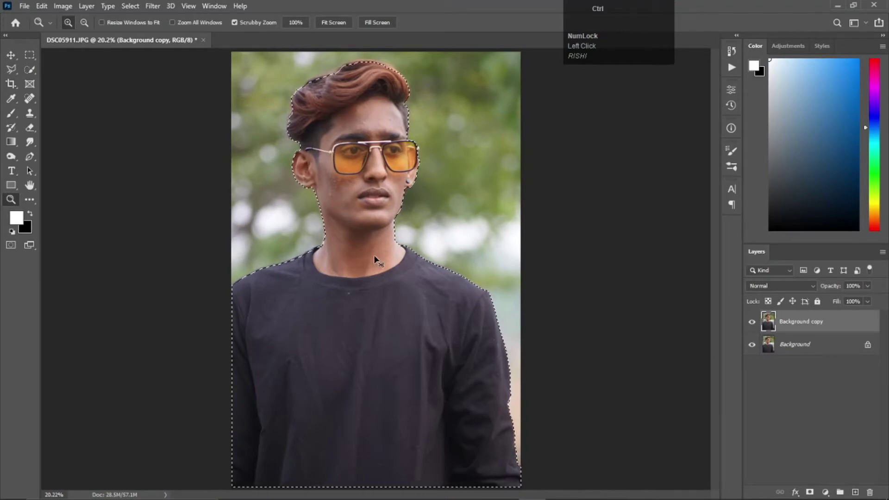
key("ctrl+j")
left_click_drag(751, 344, 755, 368)
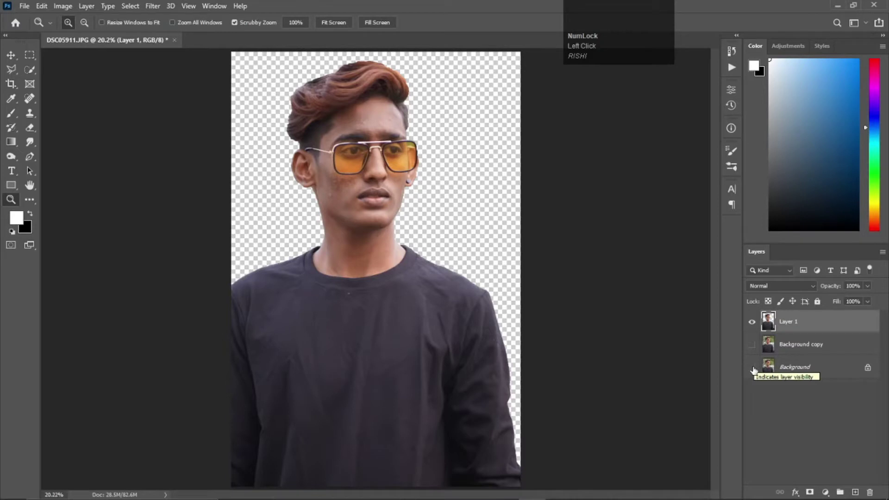
left_click(752, 368)
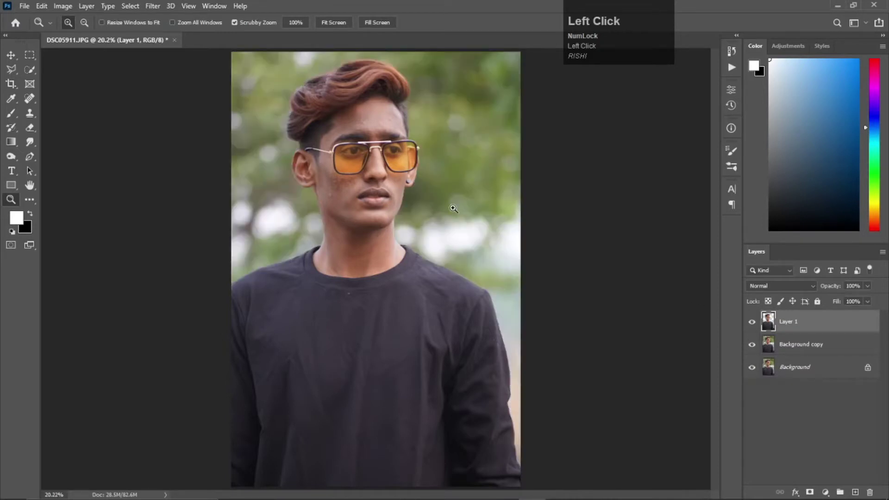
Place the image pexels-adrianna-calvo-364096 from File Explorer directly above the Background copy layer.
left_click(11, 55)
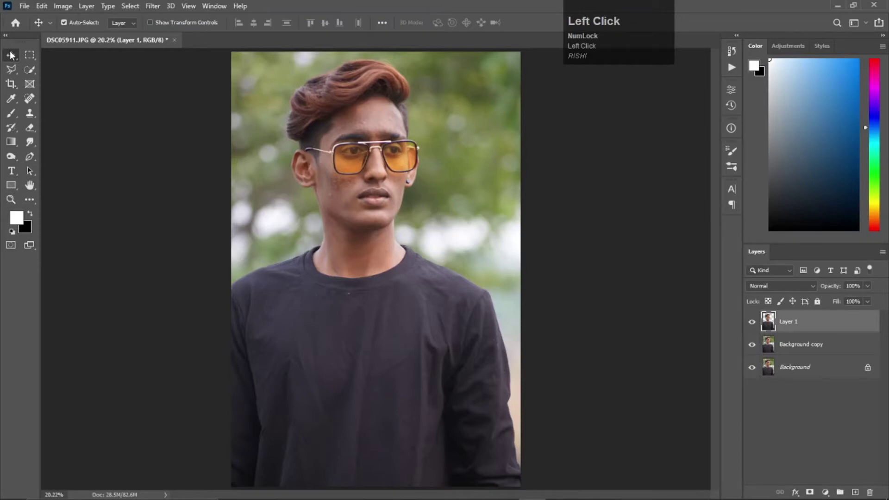
left_click(812, 347)
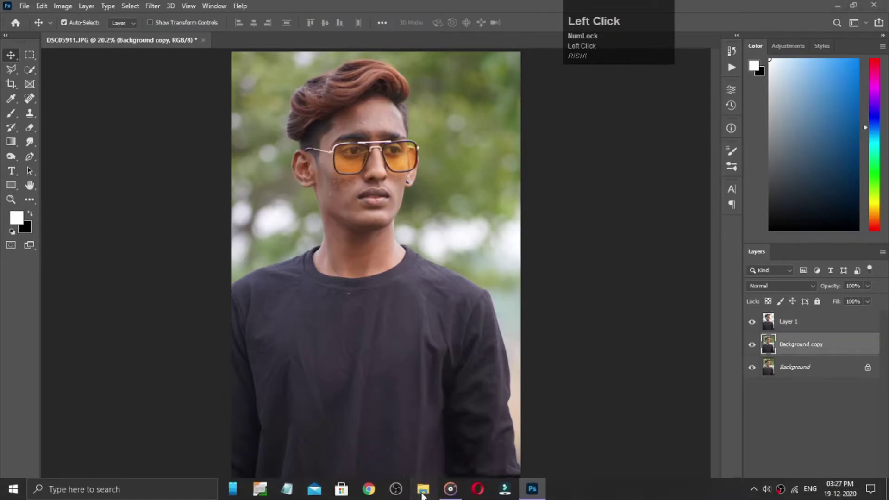
left_click(422, 490)
scroll(379, 224, "down", 2)
left_click_drag(370, 121, 373, 412)
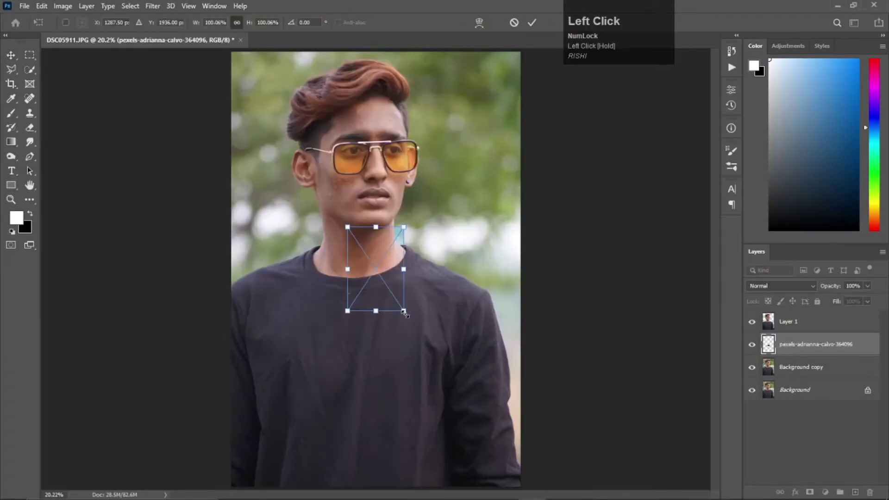
Enlarge the placed tower image to about 534% and align its upper-left corner with the canvas corner.
left_click_drag(404, 313, 521, 487)
left_click_drag(460, 317, 345, 147)
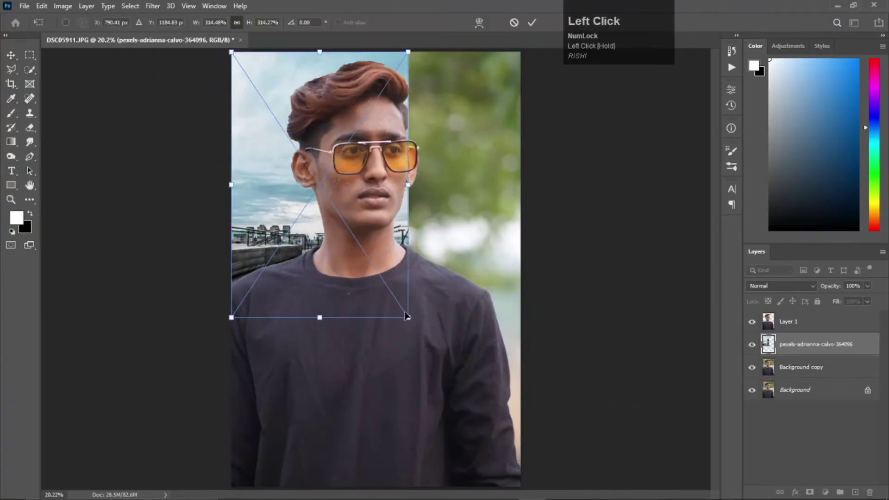
left_click_drag(407, 317, 582, 448)
left_click_drag(503, 371, 489, 359)
left_click_drag(513, 474, 556, 498)
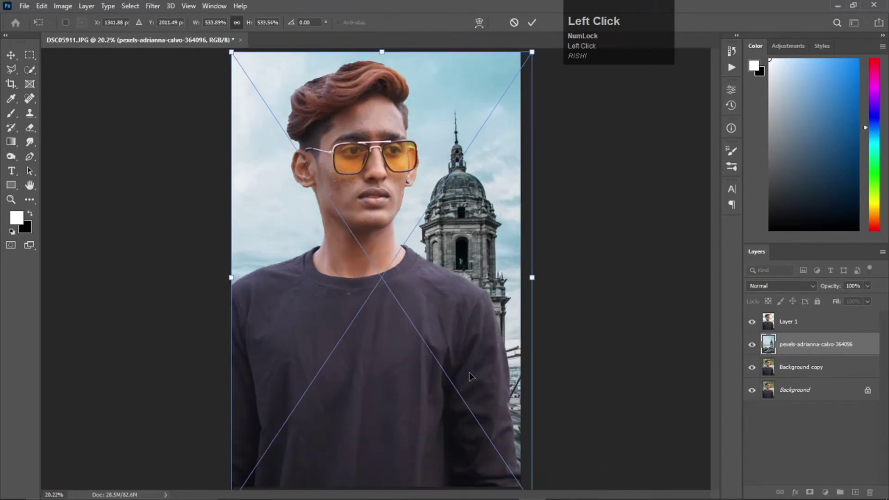
Shift the tower image upward, enlarge it slightly so the dome stands beside the man's head, and apply the transform.
left_click_drag(472, 377, 500, 323)
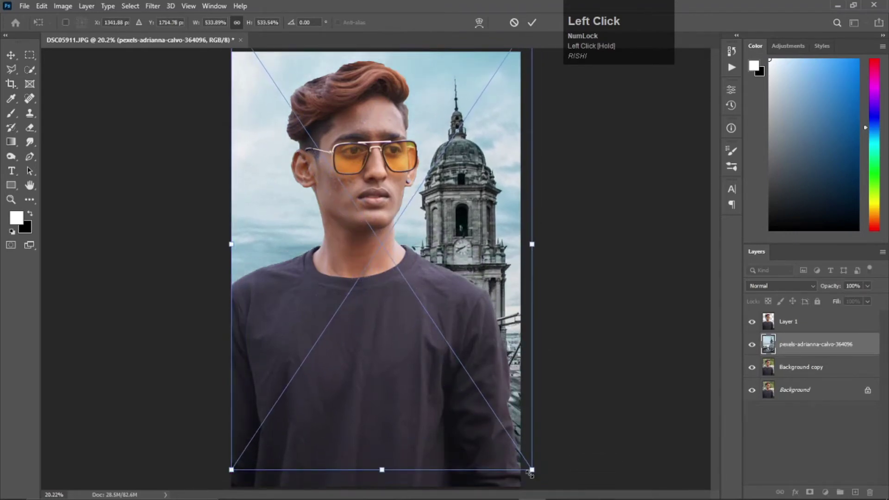
left_click_drag(530, 473, 561, 482)
left_click_drag(514, 371, 498, 366)
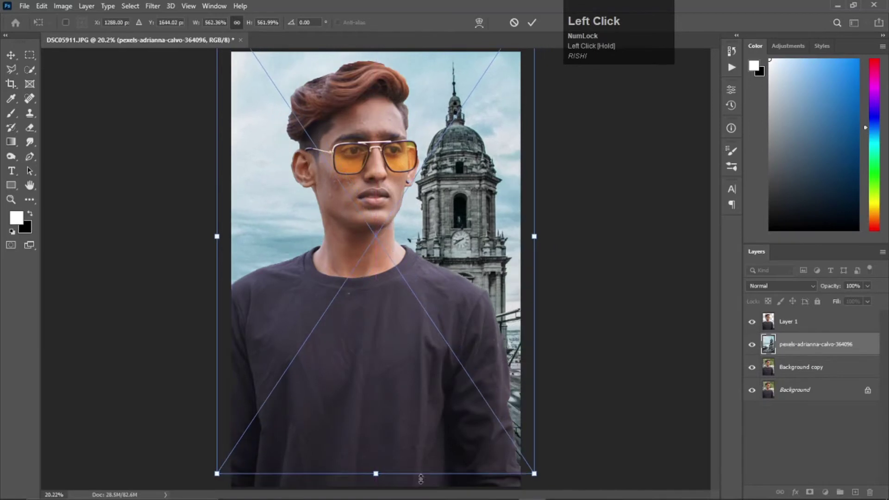
left_click_drag(421, 478, 422, 480)
left_click_drag(490, 322, 491, 318)
left_click(640, 200)
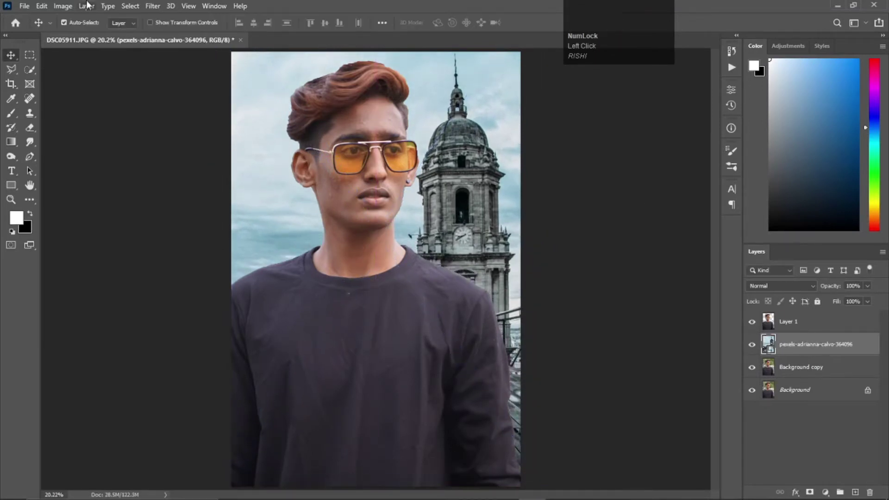
Apply a 21 px Field Blur to the placed tower image.
left_click(153, 6)
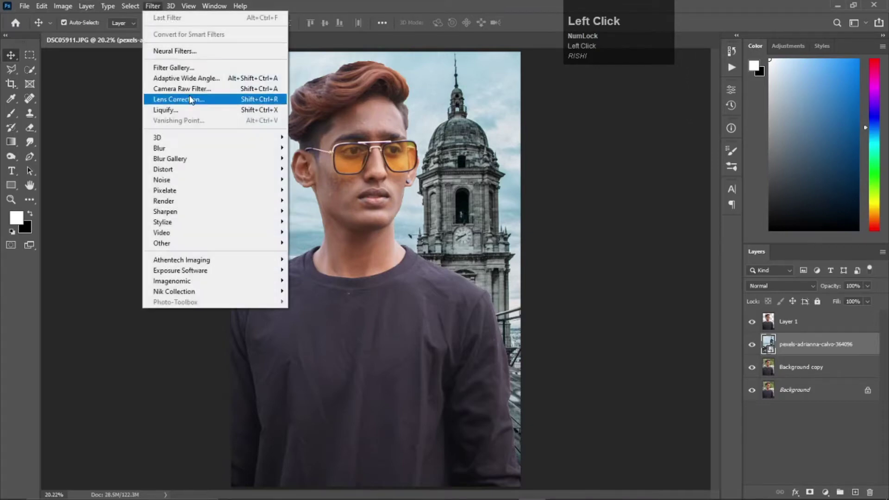
mouse_move(237, 162)
left_click(310, 159)
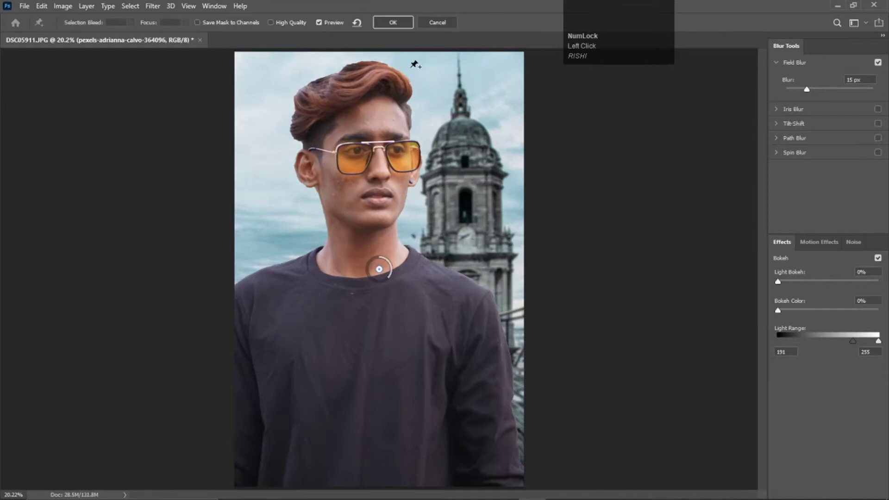
left_click(810, 87)
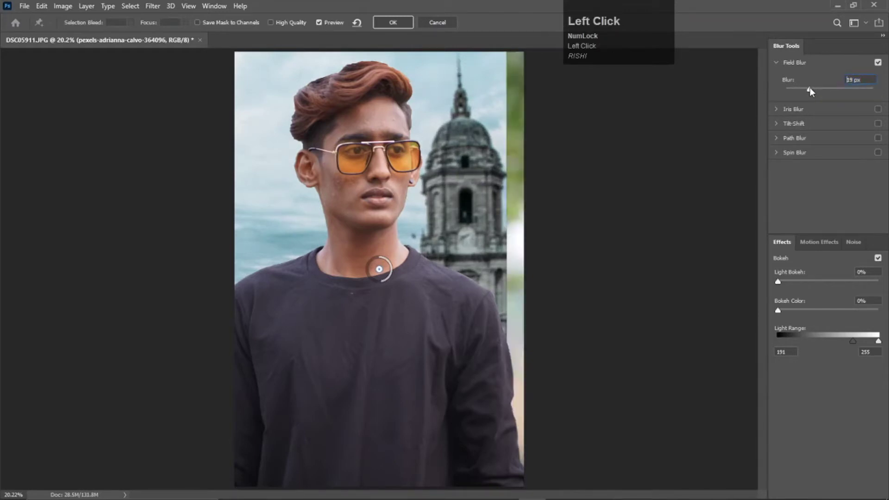
left_click(809, 87)
left_click_drag(809, 87, 810, 88)
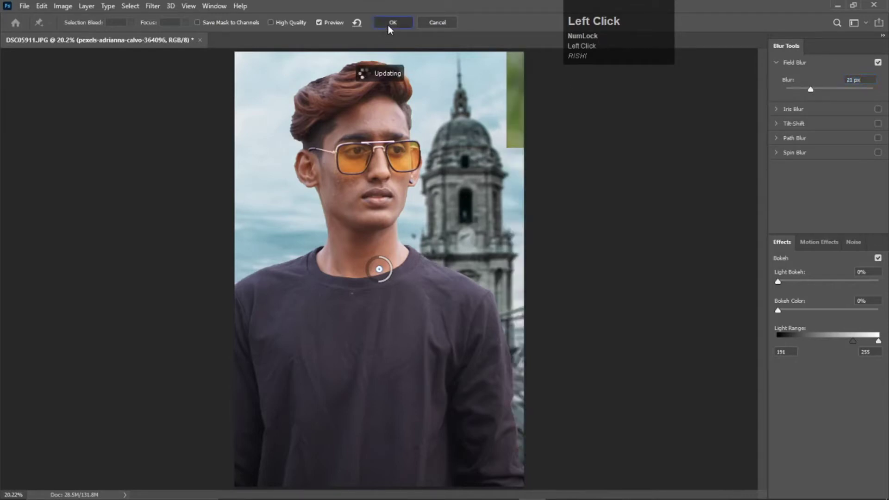
left_click(393, 22)
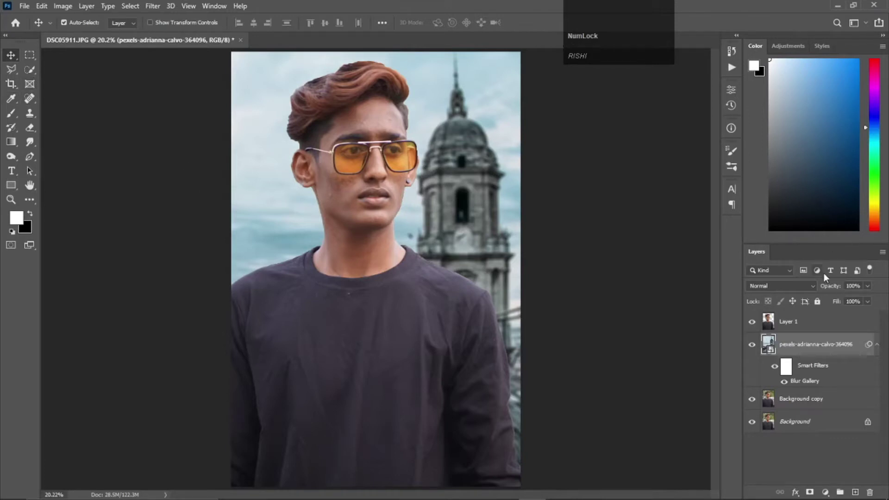
Stamp all visible layers into a new merged layer above Layer 1.
left_click(813, 331)
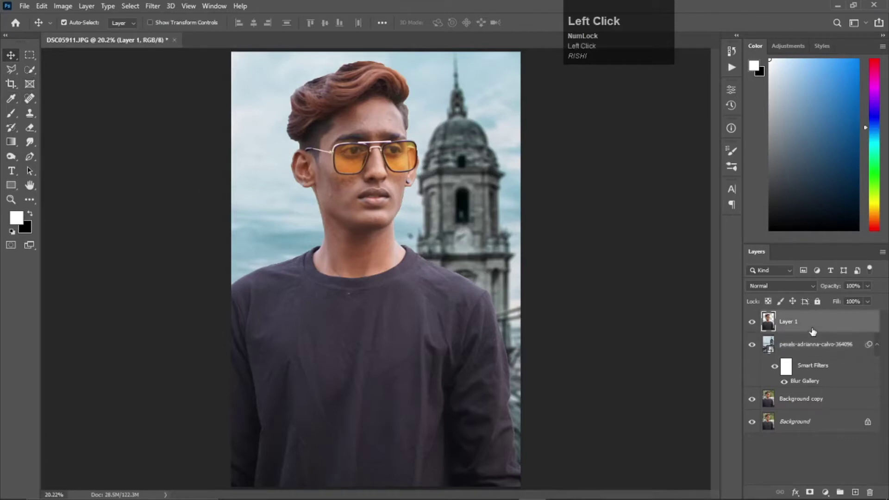
left_click(819, 346)
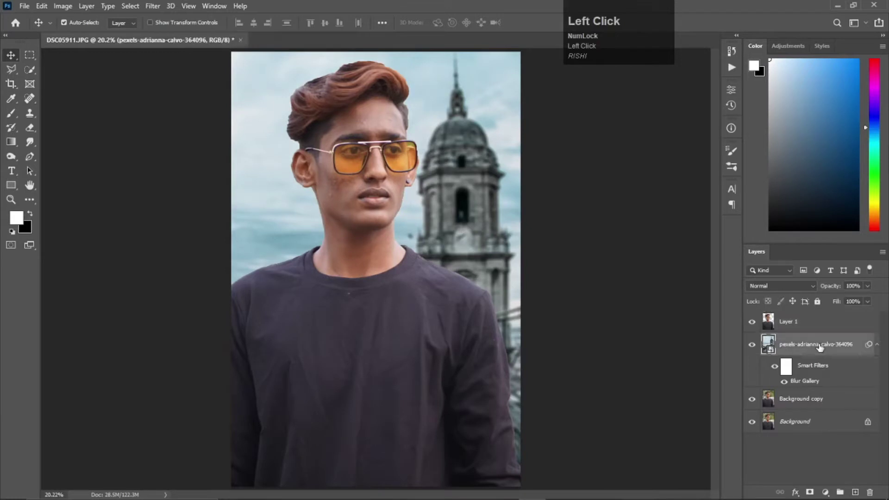
left_click(825, 321)
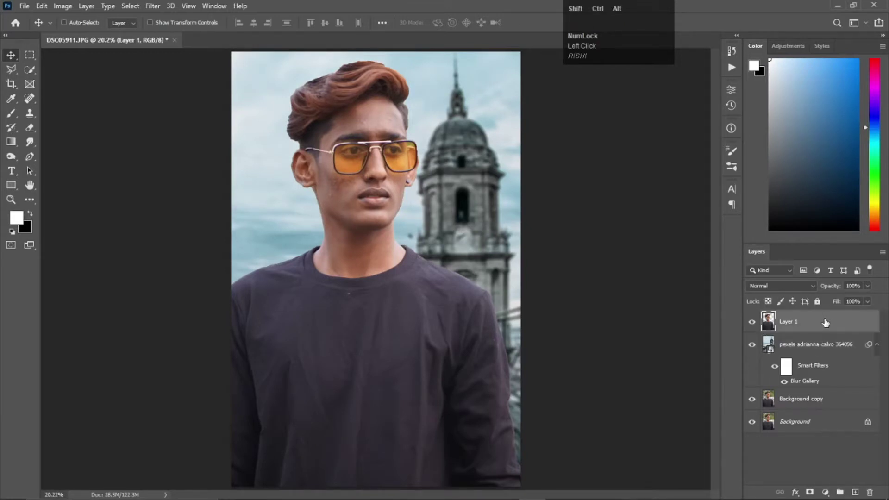
key("ctrl+shift+alt+e")
Heal the blemishes on the man's cheek below the glasses with the Spot Healing Brush on the merged layer.
left_click(29, 98)
right_click(29, 98)
left_click(70, 99)
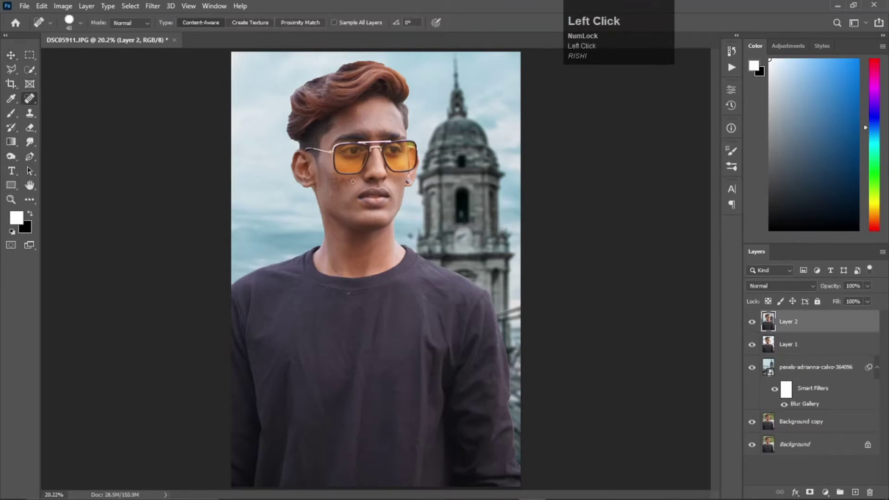
key("z")
scroll(357, 188, "up", 3)
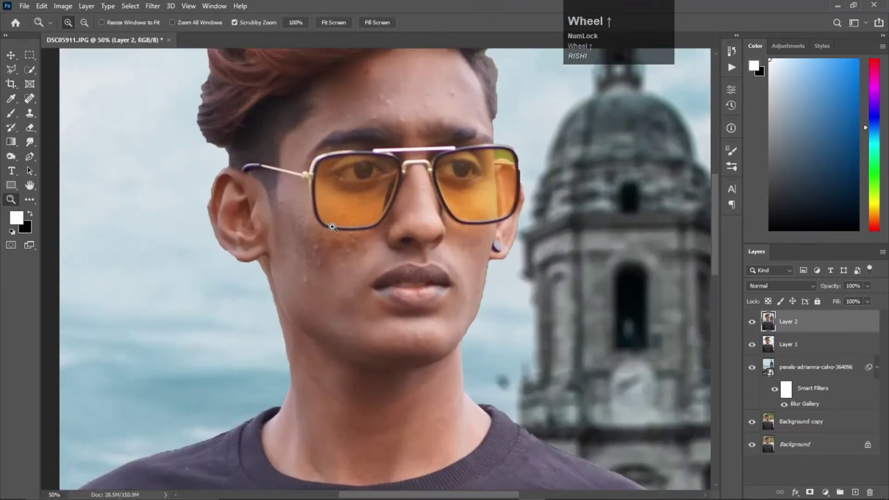
key("bracketright")
left_click(32, 98)
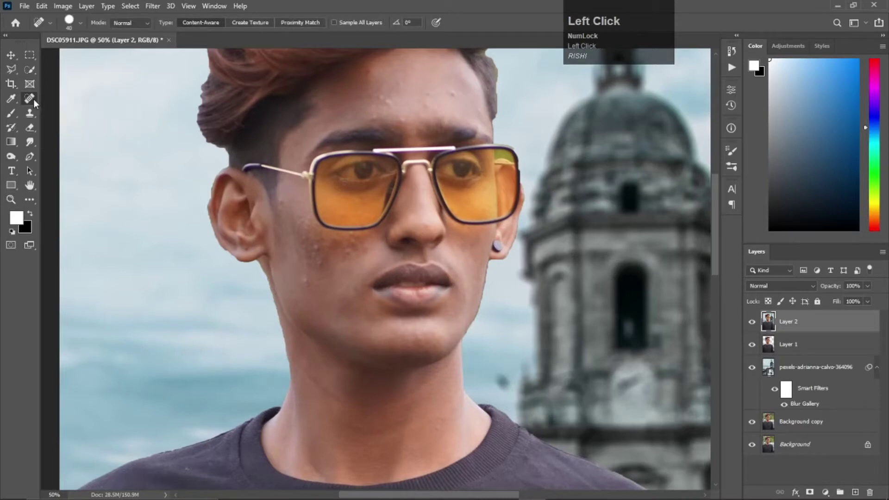
left_click(313, 244)
Remove the remaining blemishes from the man's face, adjusting the healing brush size to the spots.
key("bracketright")
key("bracketleft")
key("bracketleft")
key("bracketleft")
key("bracketleft")
key("Return")
key("bracketright")
left_click(297, 226)
key("z")
right_click(323, 270)
left_click(356, 278)
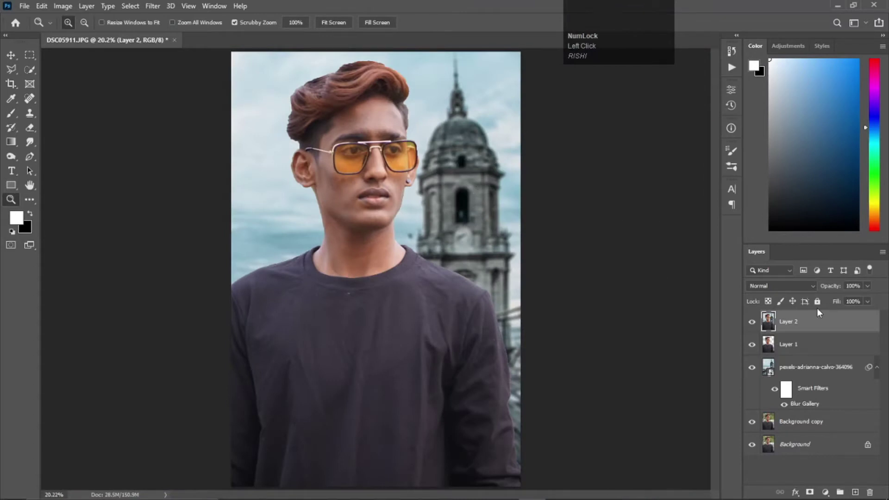
Run the Airbrushing Skin action on Layer 2 and dismiss its message.
left_click(833, 322)
left_click(731, 68)
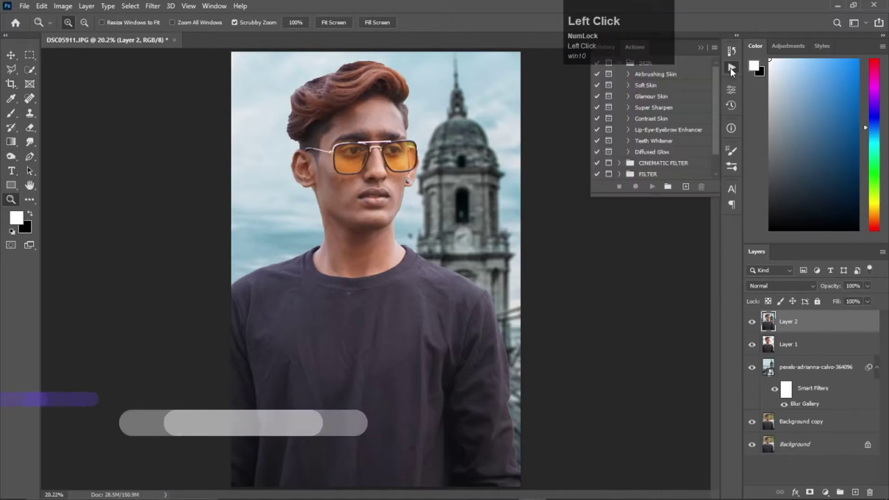
left_click(668, 78)
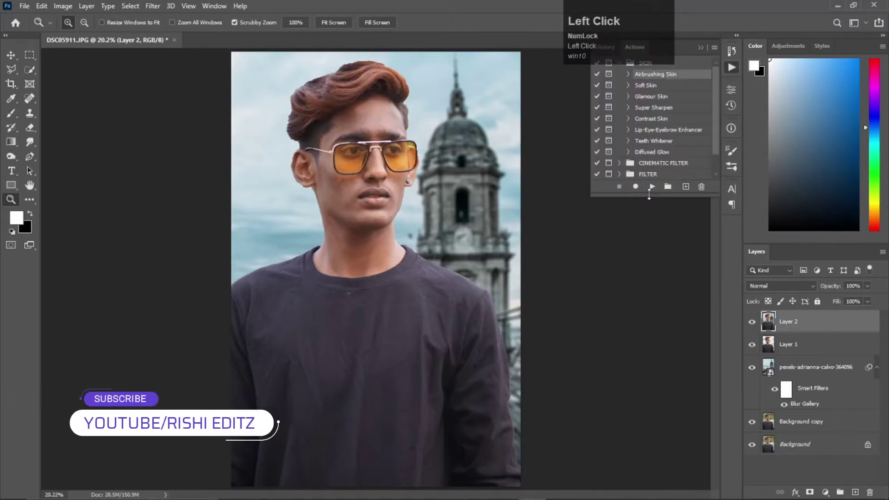
left_click(652, 186)
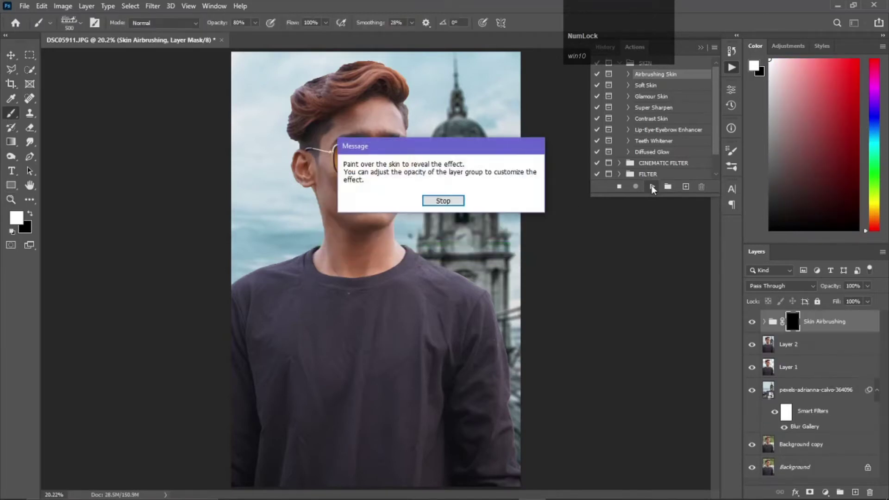
key("Return")
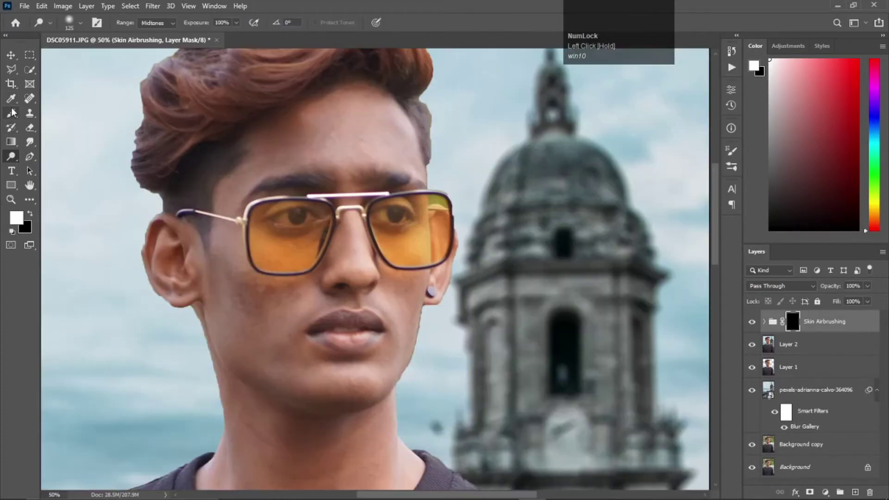
Choose the Soft Round tip from the General Brushes for the Brush tool.
left_click(12, 113)
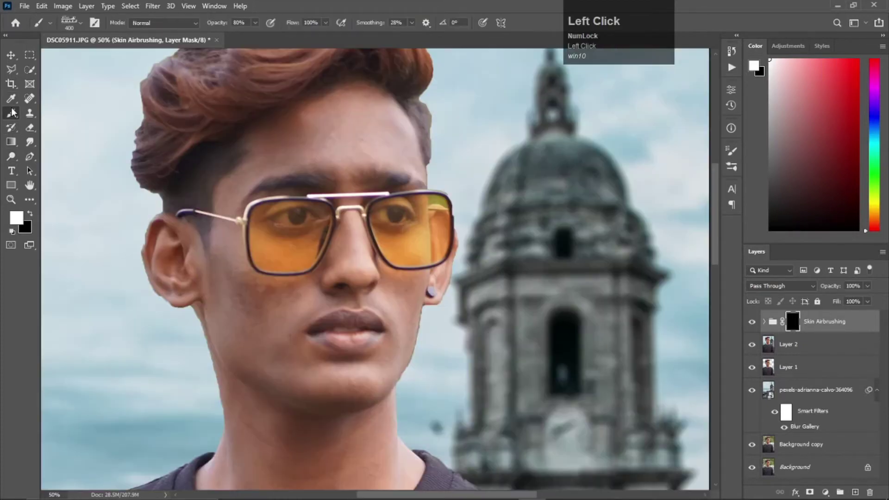
right_click(14, 114)
left_click(68, 114)
left_click(81, 23)
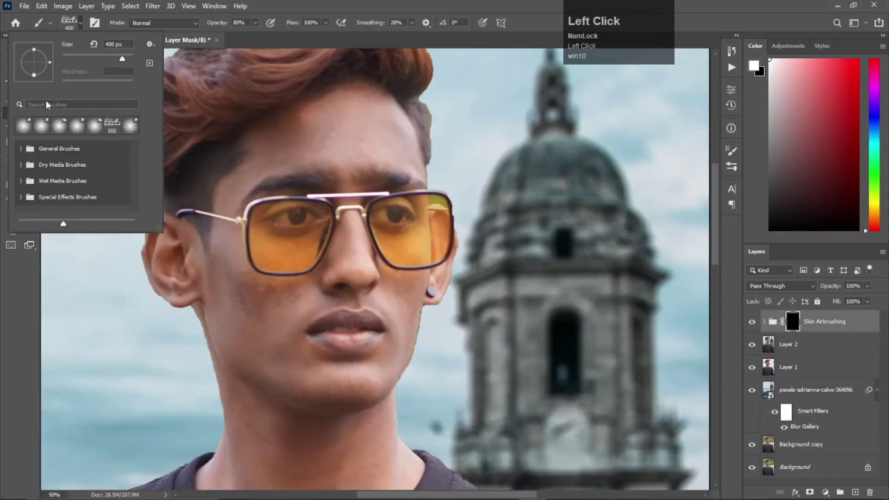
left_click(28, 125)
left_click(112, 125)
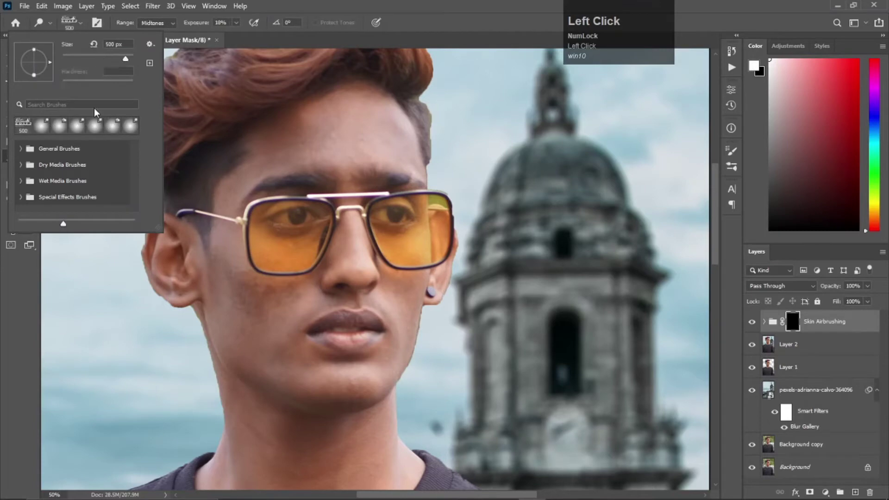
left_click(96, 23)
left_click(12, 111)
left_click(80, 25)
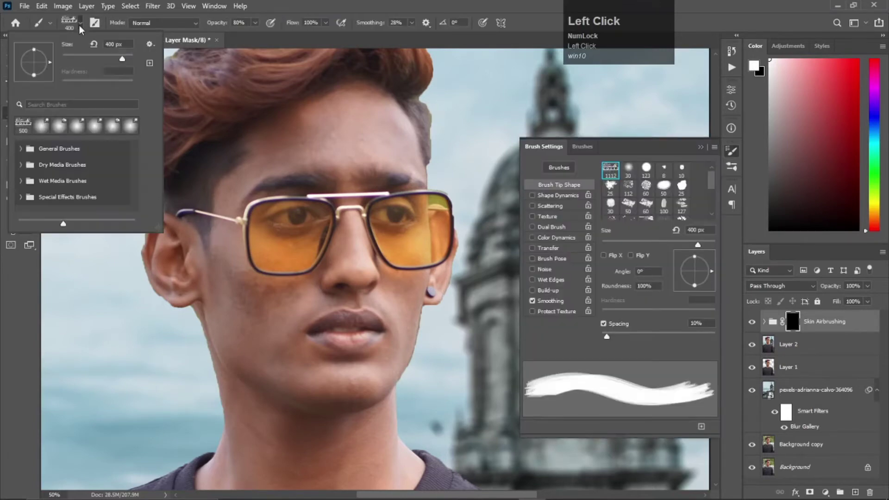
left_click(20, 148)
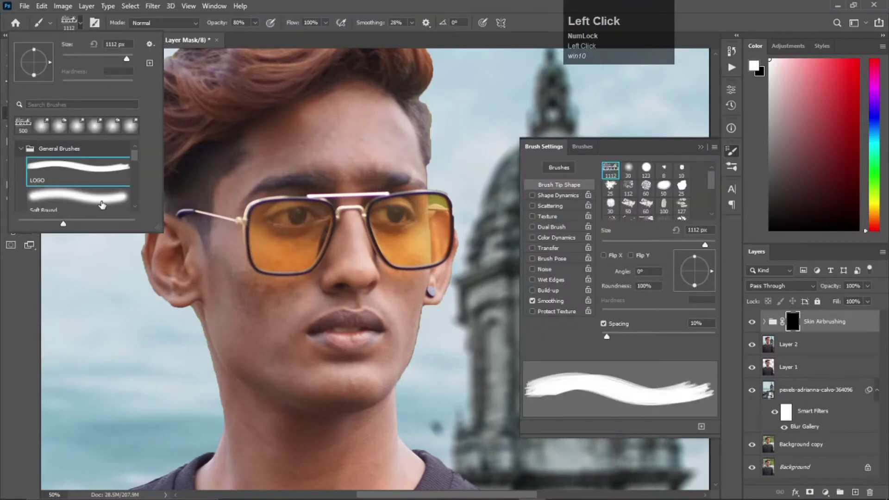
left_click(95, 195)
scroll(315, 172, "down", 1)
Set the brush opacity to 100% and reduce the brush size to 300 px.
left_click(218, 29)
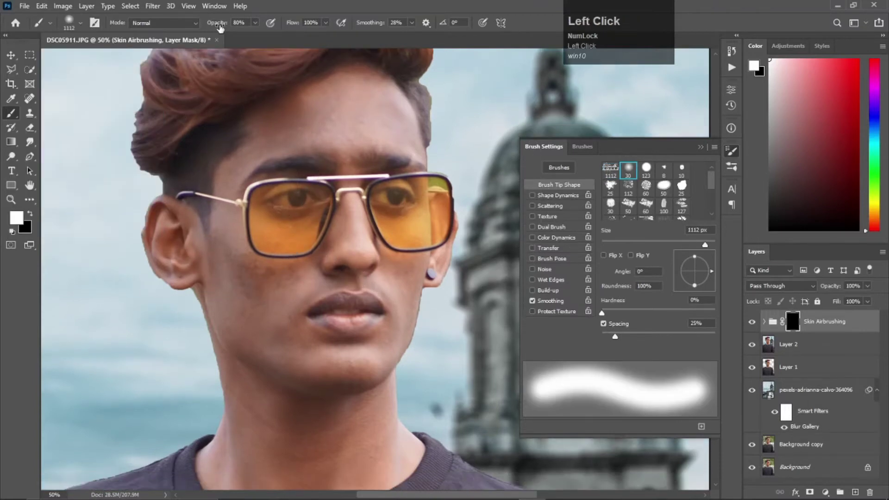
left_click_drag(217, 29, 224, 31)
key("bracketleft")
key("bracketleft")
key("bracketleft")
key("bracketleft")
key("bracketleft")
key("bracketleft")
key("bracketleft")
key("bracketleft")
key("bracketleft")
key("bracketleft")
key("bracketleft")
key("bracketleft")
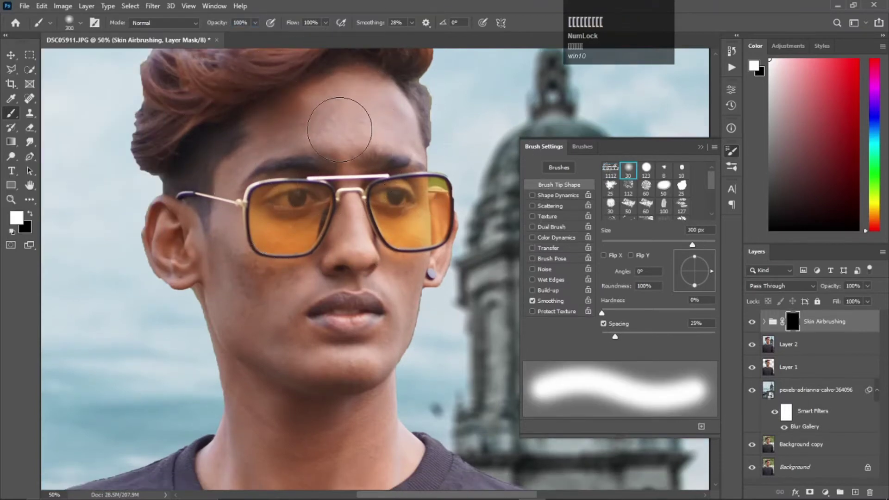
left_click(699, 147)
left_click_drag(341, 107, 299, 118)
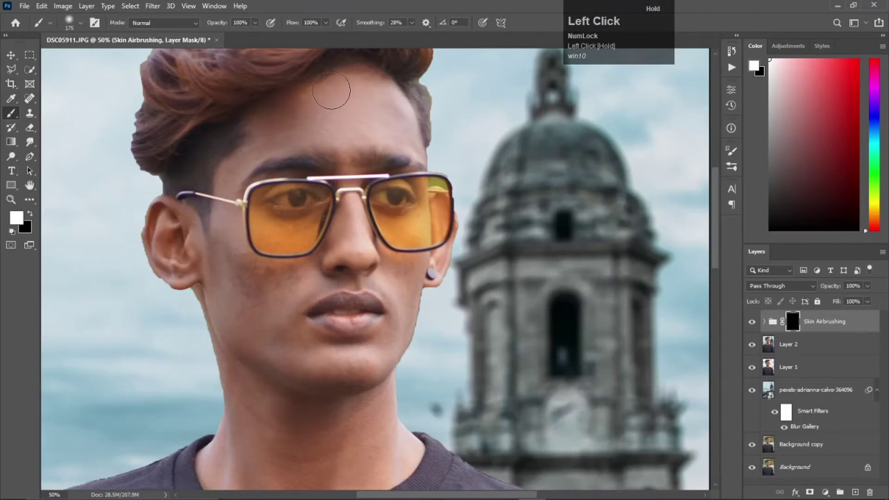
left_click_drag(357, 124, 405, 140)
key("p")
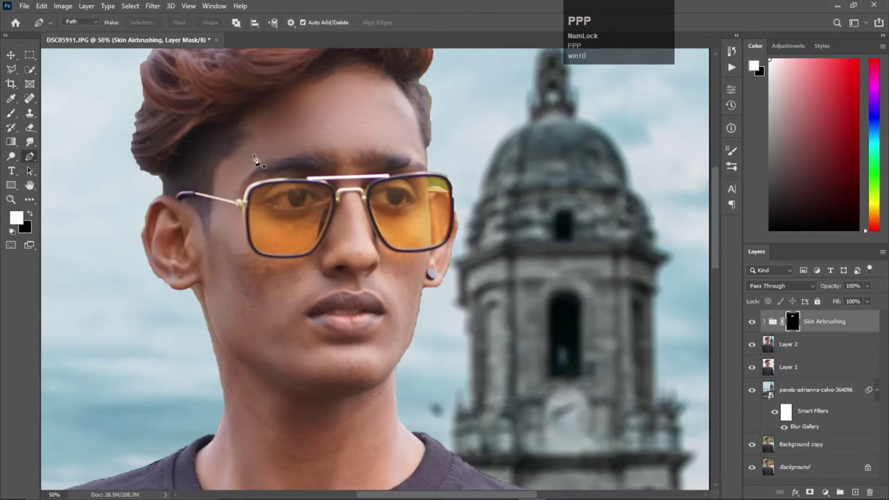
left_click(11, 113)
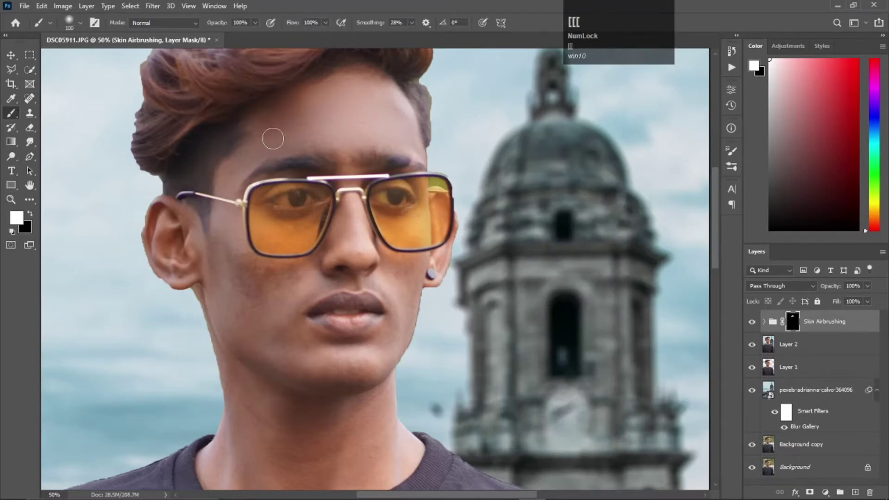
left_click_drag(272, 134, 225, 199)
key("ctrl+z")
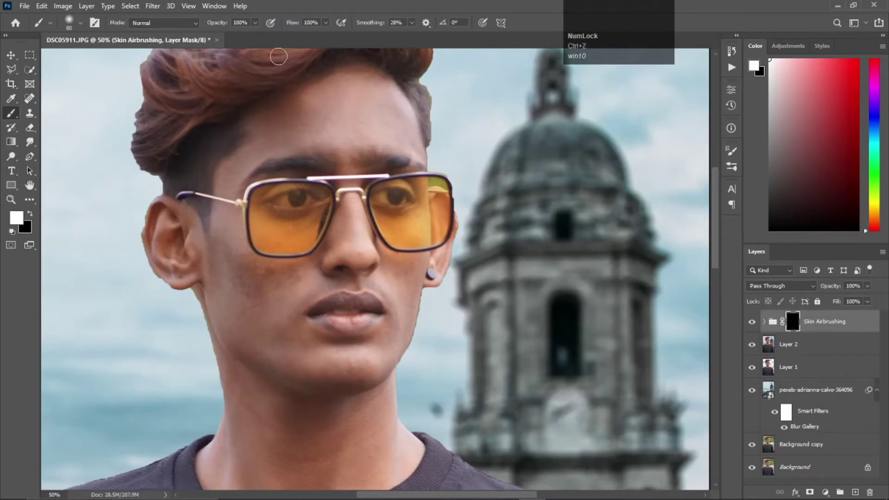
Paint white on the Skin Airbrushing mask over the man's forehead, temple, ear and outer jaw with an 80 px brush.
left_click(407, 121)
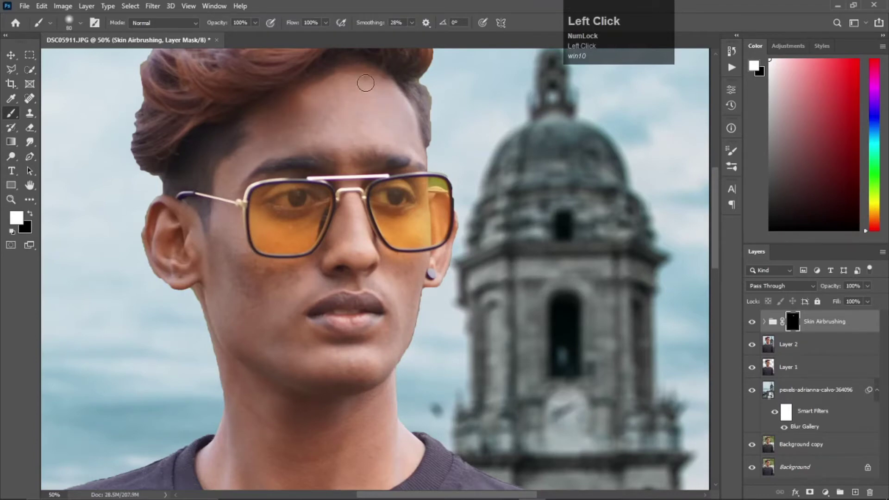
left_click_drag(306, 139, 343, 122)
mouse_move(253, 158)
left_mouse_down()
mouse_move(225, 190)
mouse_move(225, 171)
left_mouse_up()
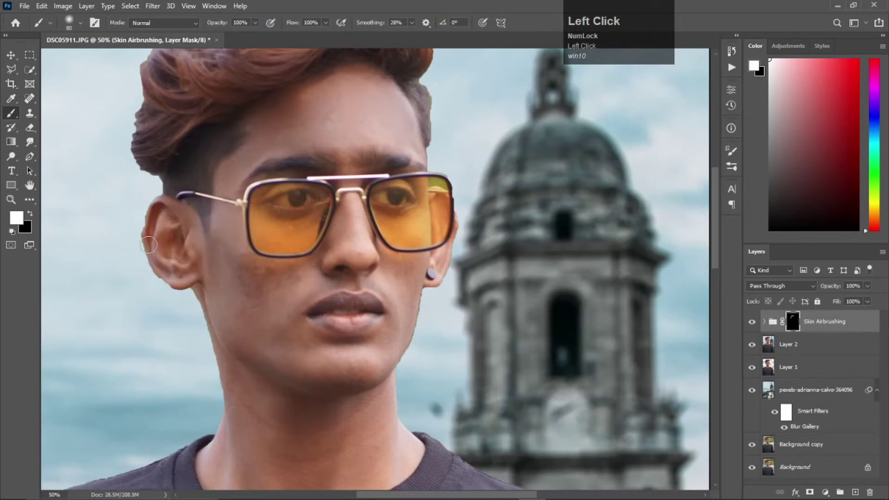
mouse_move(149, 244)
left_mouse_down()
mouse_move(180, 266)
mouse_move(171, 237)
mouse_move(171, 254)
mouse_move(212, 301)
mouse_move(216, 334)
left_mouse_up()
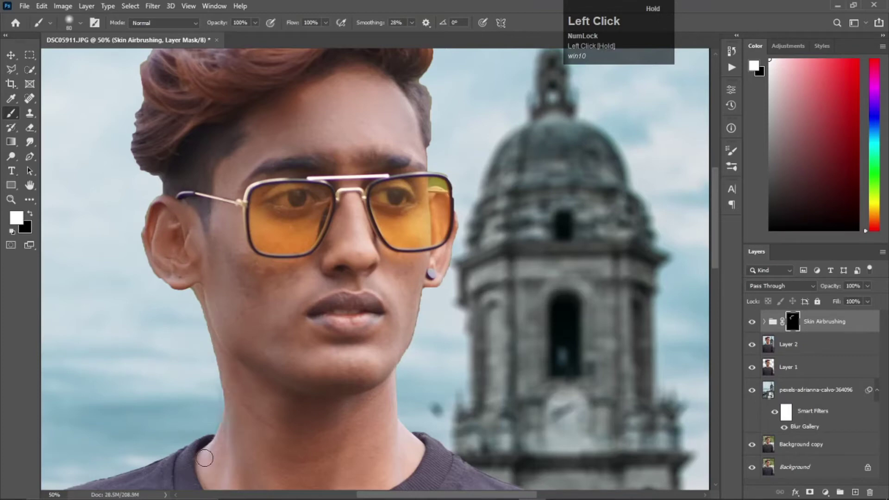
Paint the airbrushing effect onto the cheeks, chin, jaw and the skin between the eyebrows, adjusting the brush size to each area.
mouse_move(204, 458)
left_mouse_down()
mouse_move(234, 353)
mouse_move(246, 383)
mouse_move(298, 379)
mouse_move(300, 314)
mouse_move(285, 318)
left_mouse_up()
mouse_move(329, 340)
left_mouse_down()
mouse_move(376, 336)
mouse_move(413, 292)
mouse_move(381, 373)
mouse_move(367, 347)
mouse_move(338, 387)
left_mouse_up()
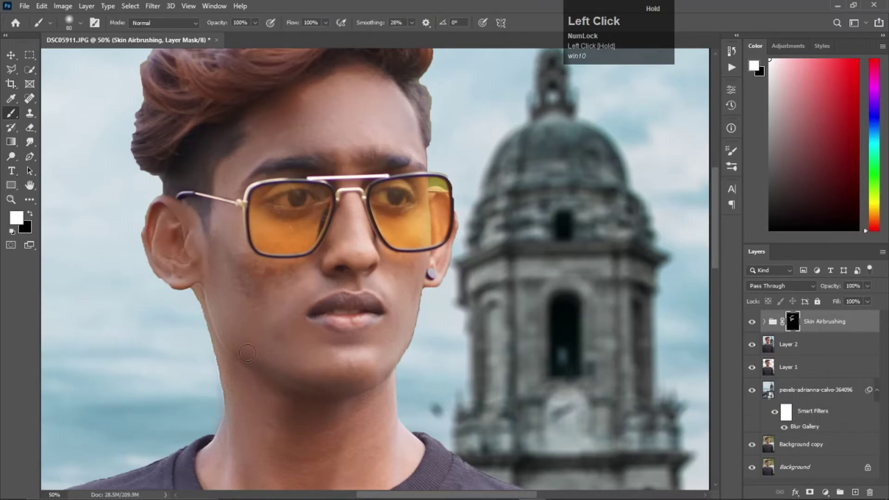
mouse_move(247, 354)
left_mouse_down()
mouse_move(301, 401)
mouse_move(225, 360)
mouse_move(321, 401)
left_mouse_up()
mouse_move(308, 394)
left_mouse_down()
mouse_move(325, 441)
mouse_move(344, 439)
mouse_move(307, 341)
mouse_move(295, 342)
mouse_move(272, 284)
mouse_move(258, 267)
left_mouse_up()
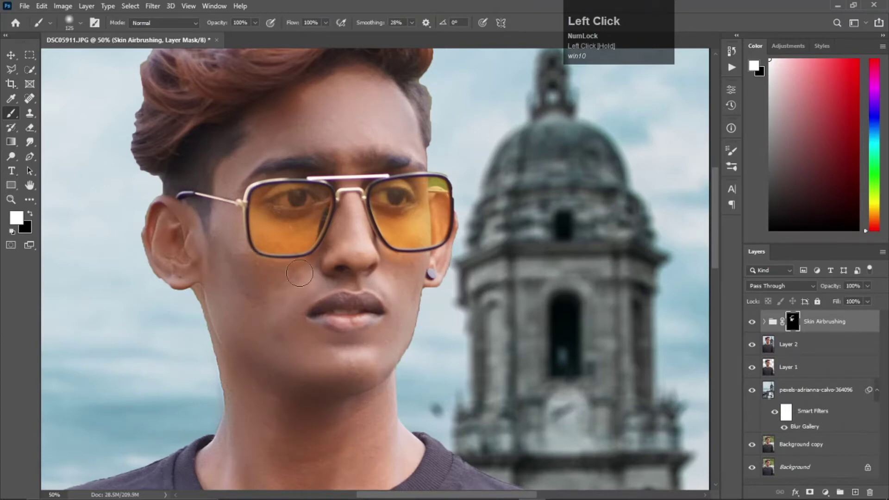
mouse_move(317, 261)
left_mouse_down()
mouse_move(360, 249)
mouse_move(418, 266)
left_mouse_up()
key("bracketleft")
key("bracketleft")
left_click(352, 153)
Paint the airbrushing effect over the neck and the remaining cheek skin, enlarging the brush to 125 px.
scroll(274, 282, "down", 3)
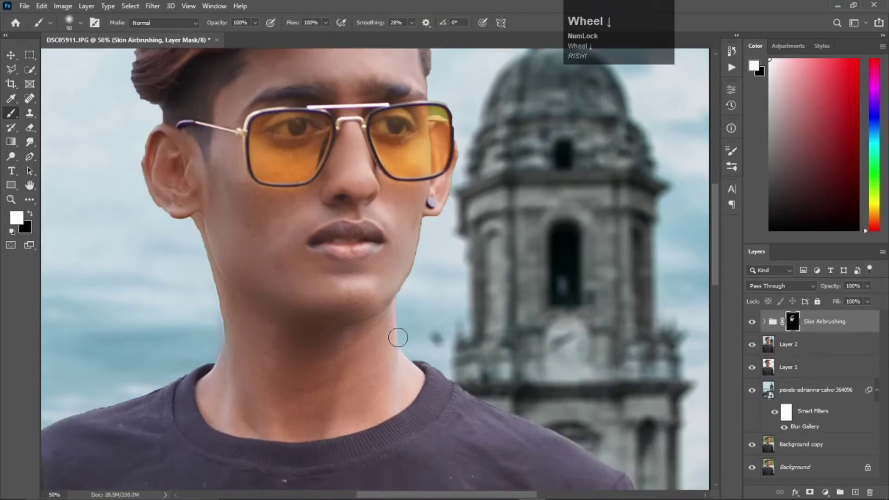
mouse_move(403, 378)
left_mouse_down()
mouse_move(397, 399)
mouse_move(347, 415)
mouse_move(363, 410)
mouse_move(277, 407)
mouse_move(333, 389)
mouse_move(312, 362)
mouse_move(345, 383)
mouse_move(215, 389)
left_mouse_up()
key("bracketright")
key("bracketright")
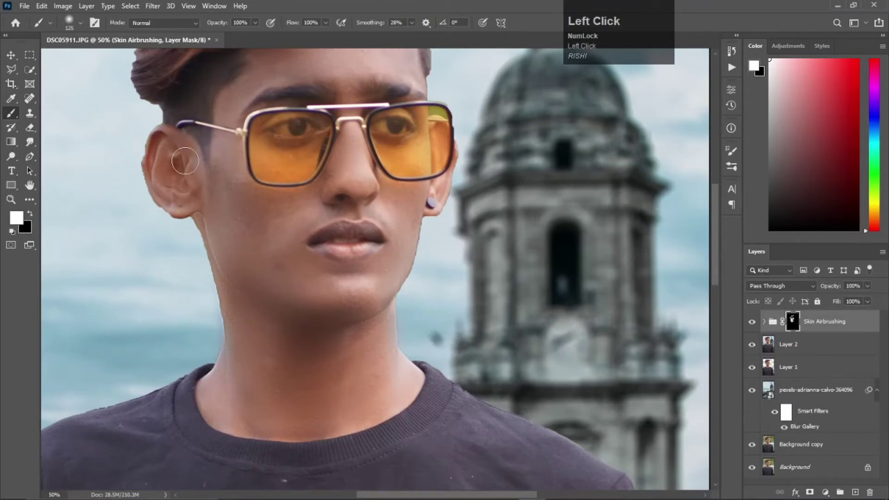
scroll(324, 304, "up", 2)
left_click(403, 254)
scroll(272, 142, "up", 1)
left_click(408, 274)
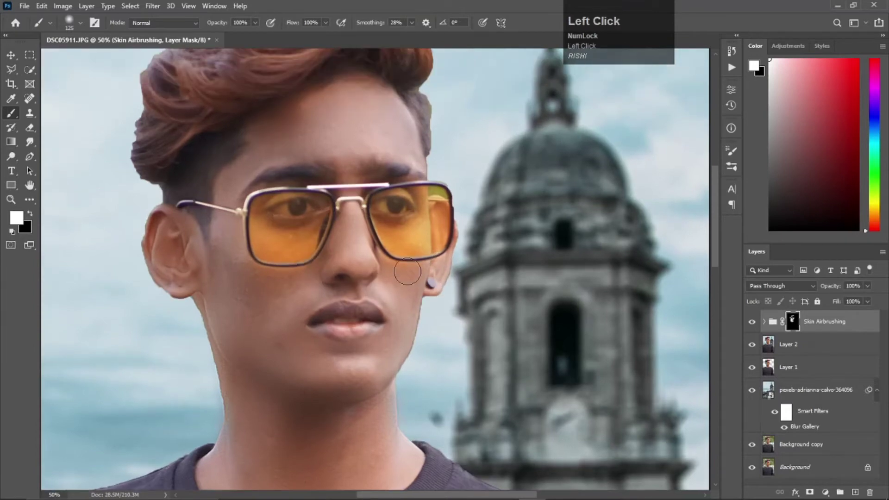
Lower the Skin Airbrushing group's opacity to about 45%, checking the face against the full picture.
key("z")
scroll(347, 296, "down", 3)
left_click_drag(348, 296, 373, 235)
right_click(373, 235)
left_click(412, 237)
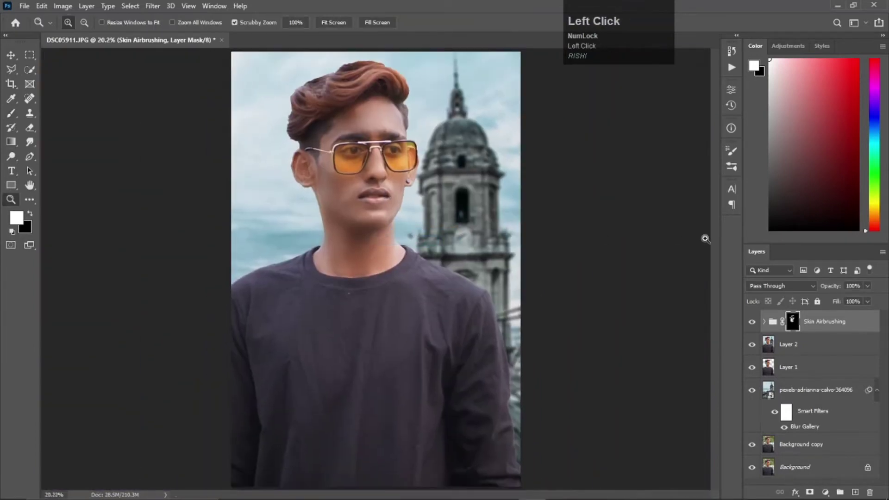
left_click(868, 285)
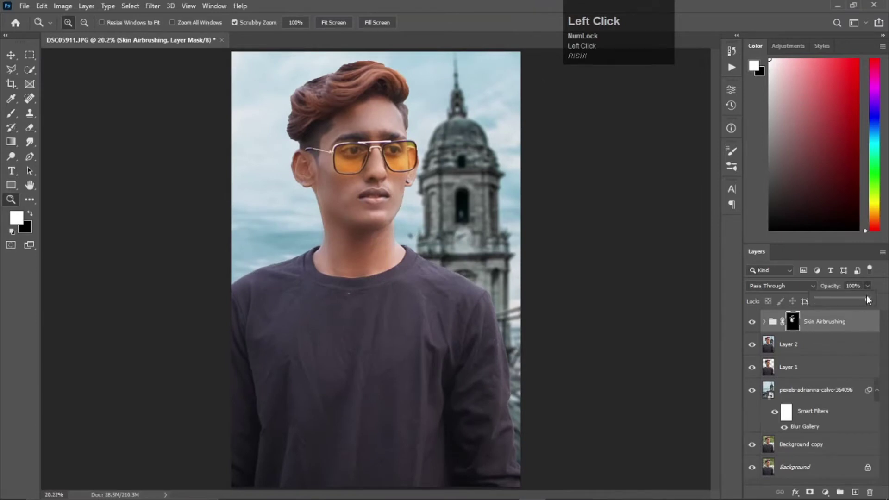
left_click_drag(868, 300, 839, 298)
left_click(393, 224)
right_click(394, 224)
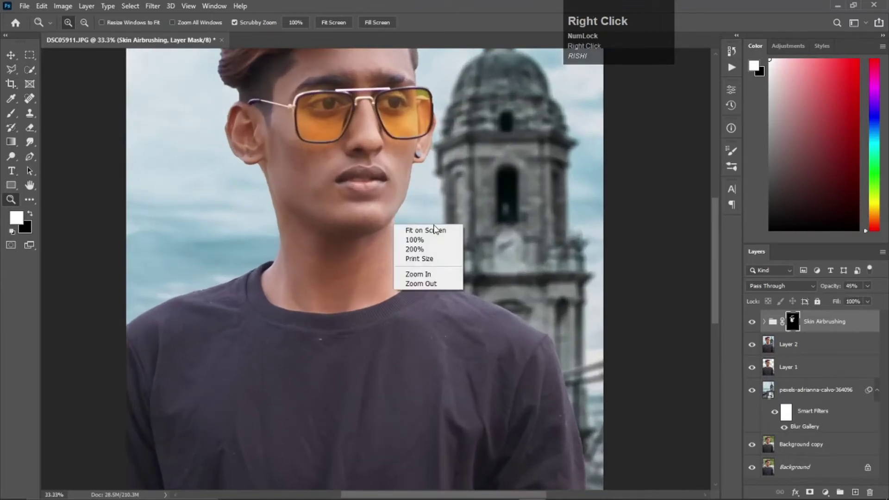
left_click(417, 230)
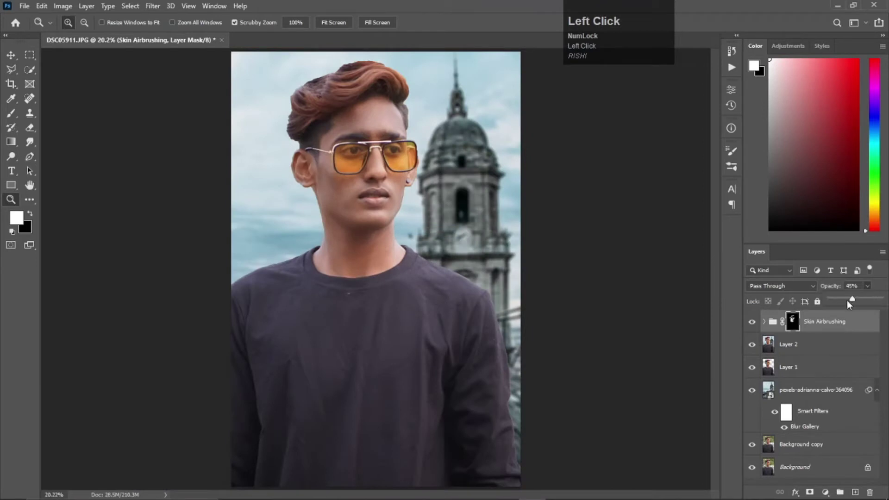
left_click_drag(851, 299, 853, 299)
Stamp all visible layers into a new merged layer above the Skin Airbrushing group and open it in the Viveza 2 filter.
key("ctrl+shift+alt+e")
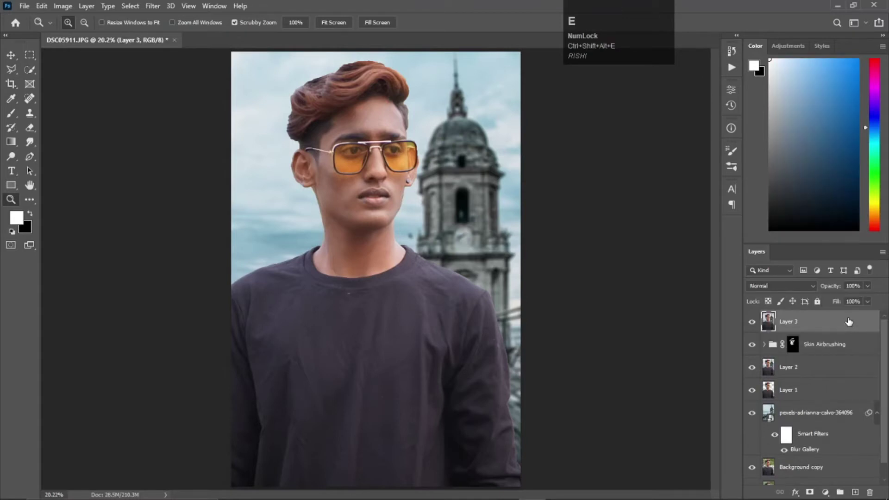
left_click(153, 6)
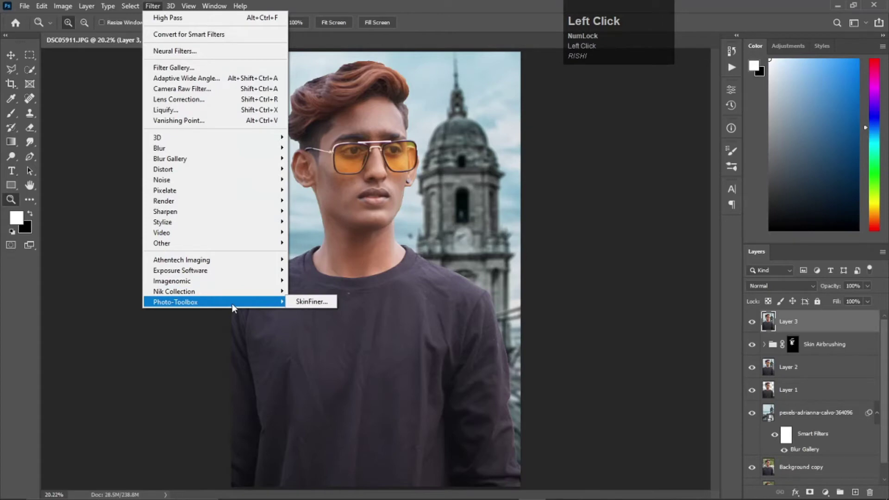
mouse_move(274, 294)
left_click(344, 375)
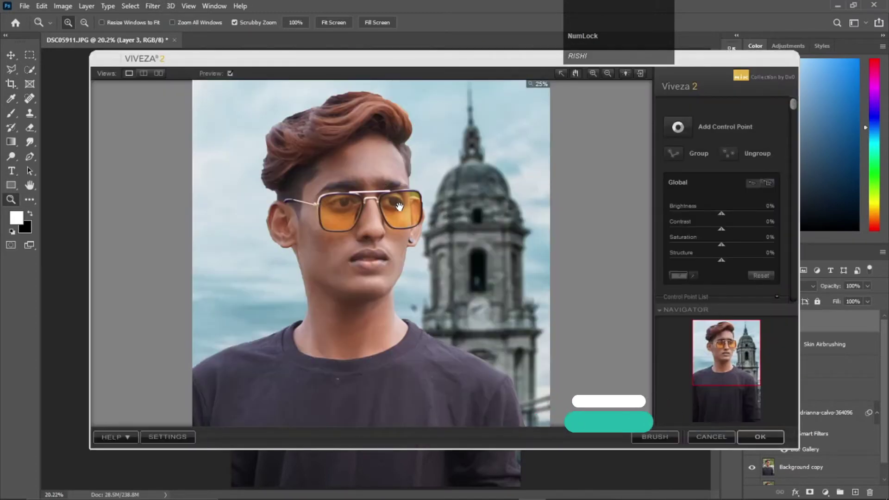
Add a control point on the neck below the jaw, adjust its radius, raise its brightness to about 11% and apply the filter.
left_click(668, 130)
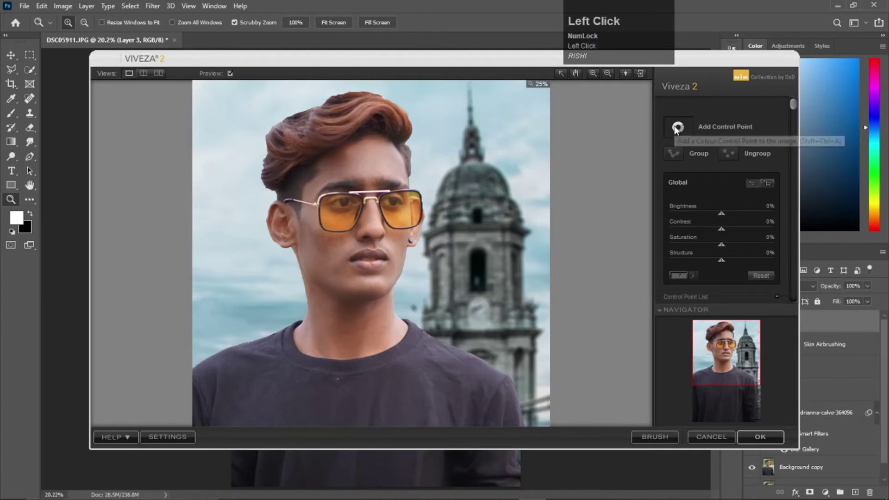
left_click(318, 309)
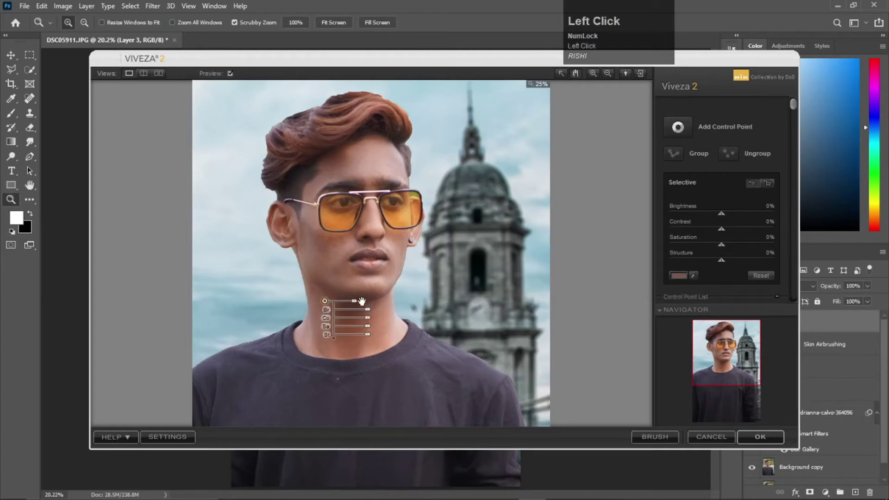
left_click_drag(348, 301, 399, 301)
left_click_drag(724, 211, 733, 212)
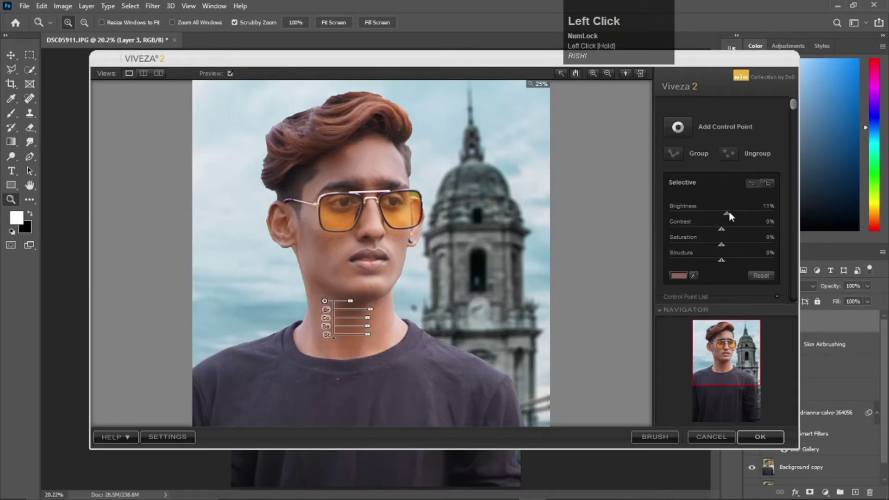
left_click_drag(728, 212, 727, 213)
left_click(767, 432)
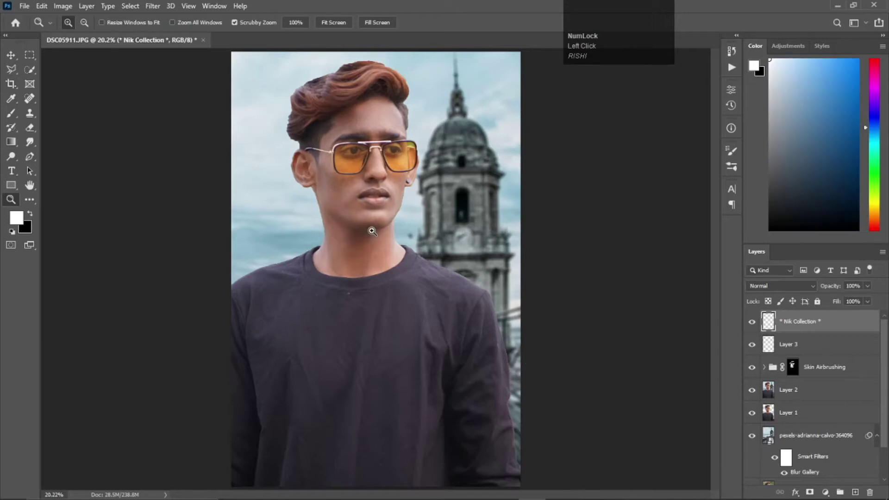
Apply the Camera Raw filter to the Nik Collection layer with the Oranges luminance raised to about +42 and the Oranges saturation reduced.
left_click(153, 6)
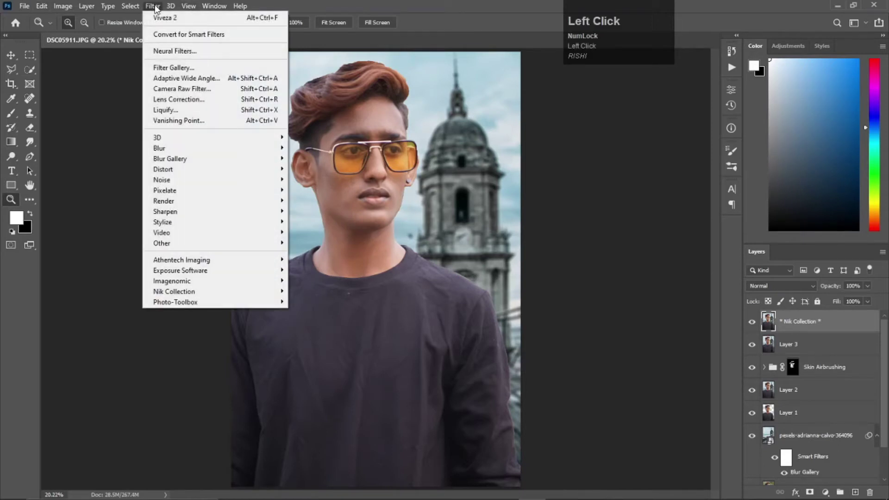
left_click(222, 93)
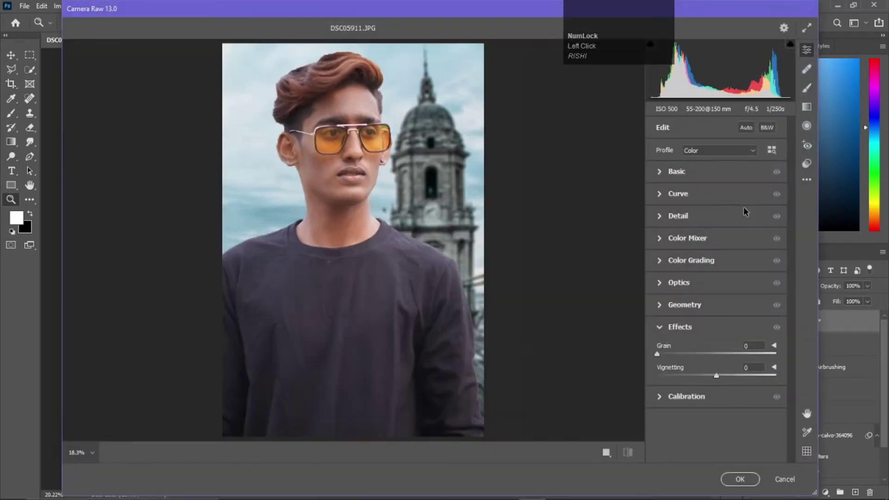
left_click(715, 239)
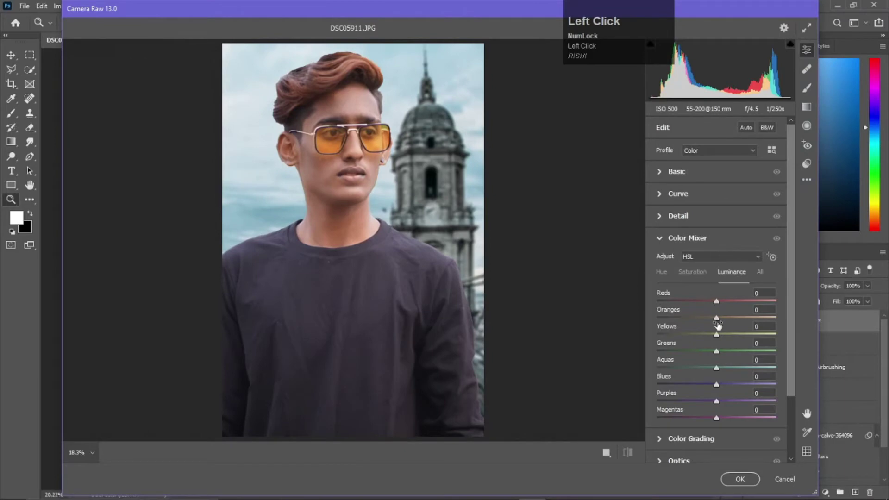
left_click_drag(716, 318, 744, 317)
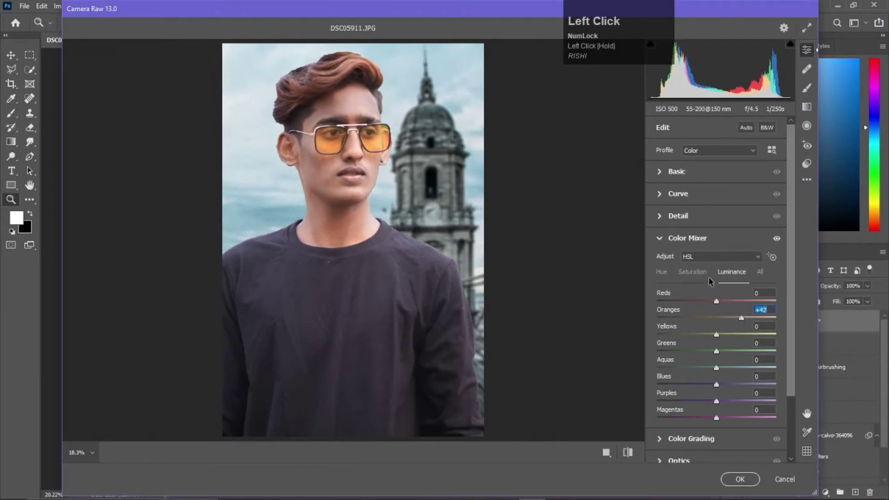
left_click(694, 272)
left_click_drag(716, 319, 701, 320)
left_click(740, 479)
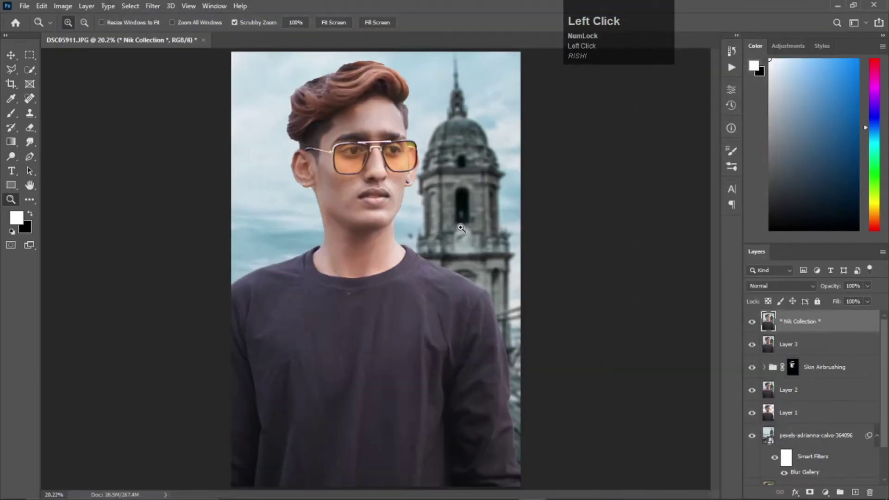
Lower the Nik Collection layer's opacity to about 96% and stamp all visible layers into a new merged layer.
left_click(867, 301)
mouse_move(862, 297)
left_mouse_down()
mouse_move(870, 302)
mouse_move(694, 276)
mouse_move(458, 192)
mouse_move(882, 294)
mouse_move(863, 302)
left_mouse_up()
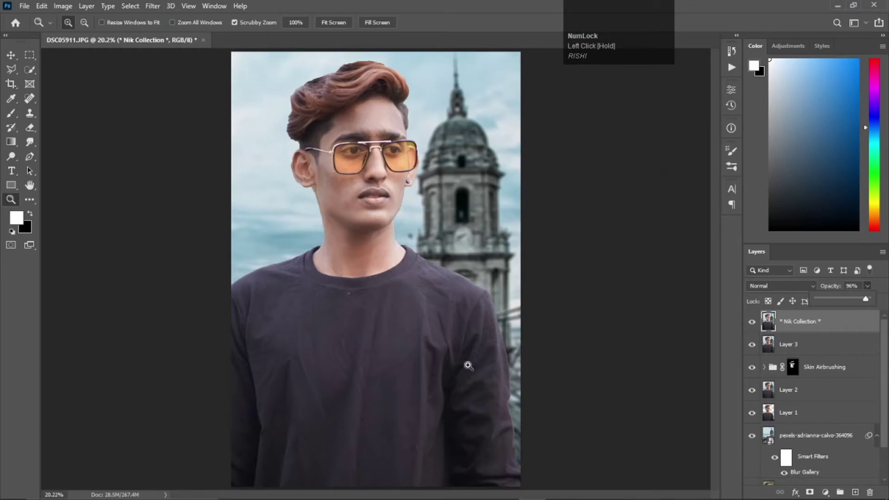
key("ctrl+shift+alt+e")
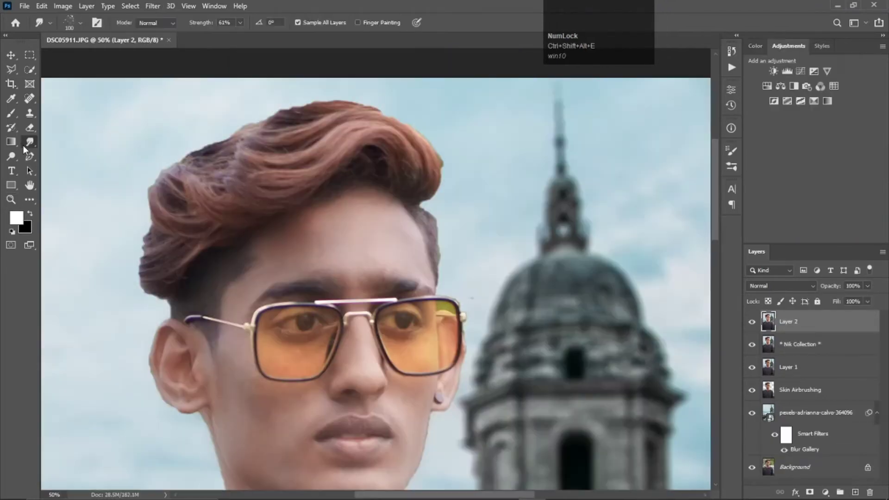
Choose the Smudge tool at about 51% strength and smudge the front edge of the hair outward into fine strands with a 90 px brush.
right_click(30, 143)
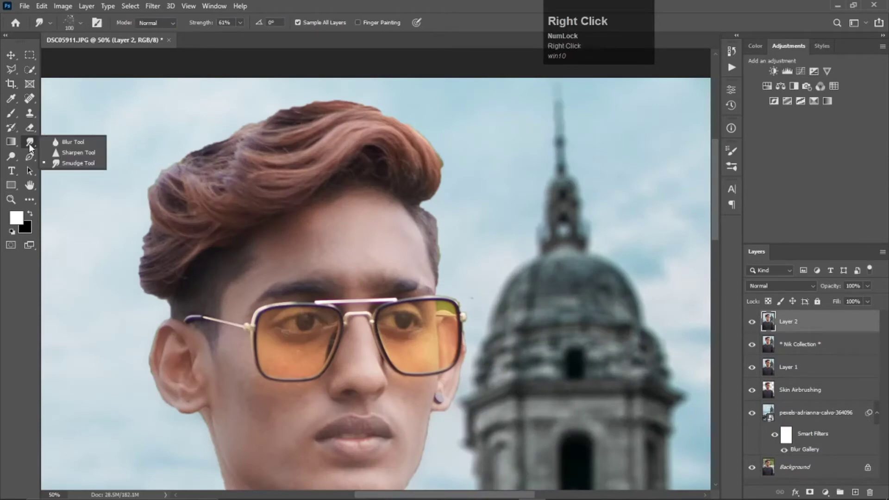
left_click(63, 160)
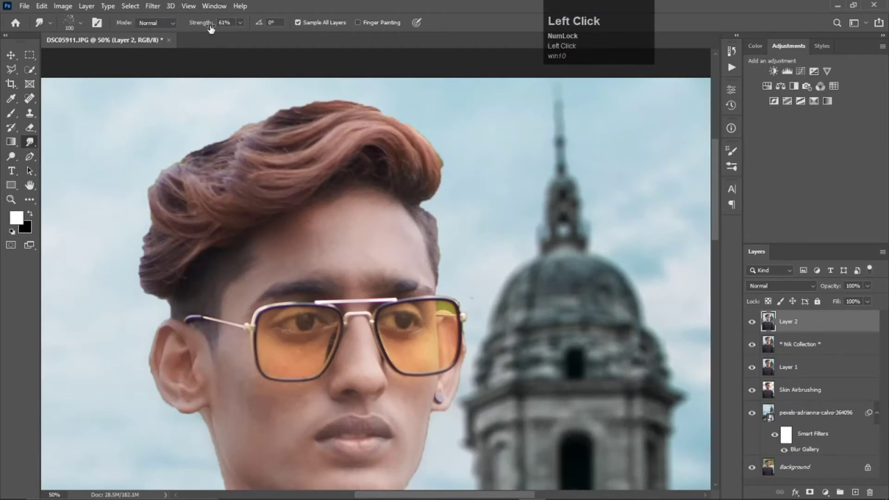
left_click_drag(210, 28, 204, 26)
left_click_drag(432, 184, 431, 182)
left_click(433, 174)
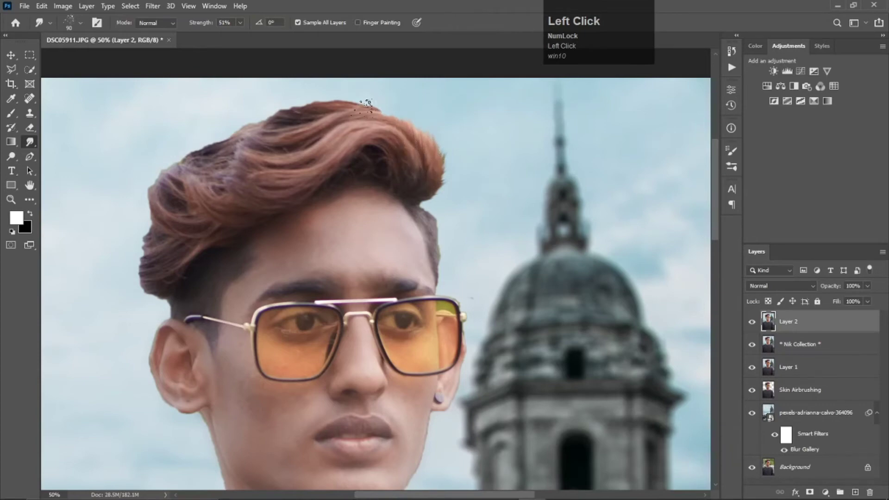
Set the smudge strength to 56% and the brush to 70 px, and pull strands out along the crown and the hair beside the forehead.
left_click_drag(214, 28, 217, 28)
key("bracketleft")
key("bracketleft")
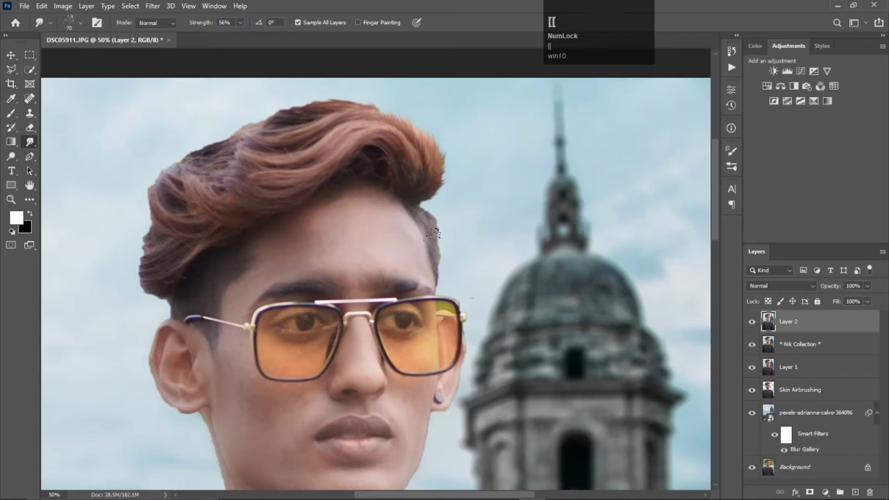
left_click_drag(440, 225, 445, 241)
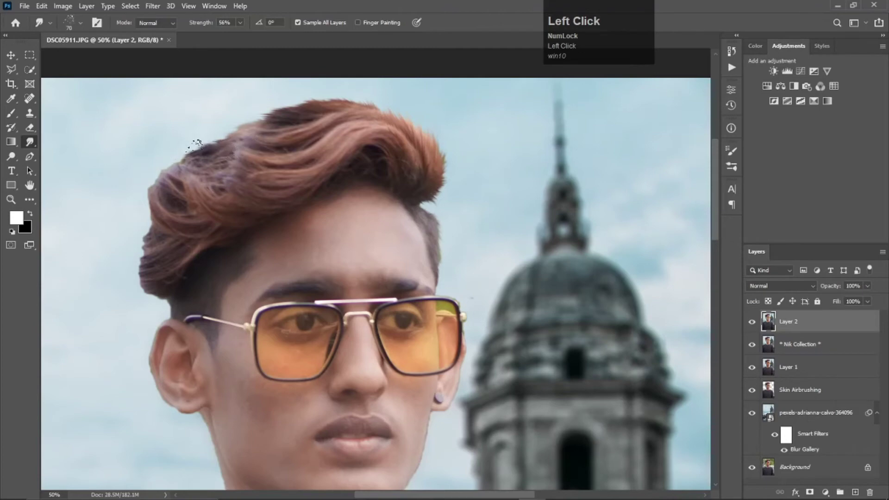
left_click_drag(204, 151, 166, 168)
Raise the smudge strength to 61% and pull fine strands outward along the back edge of the hair above the ear.
left_click_drag(196, 27, 200, 26)
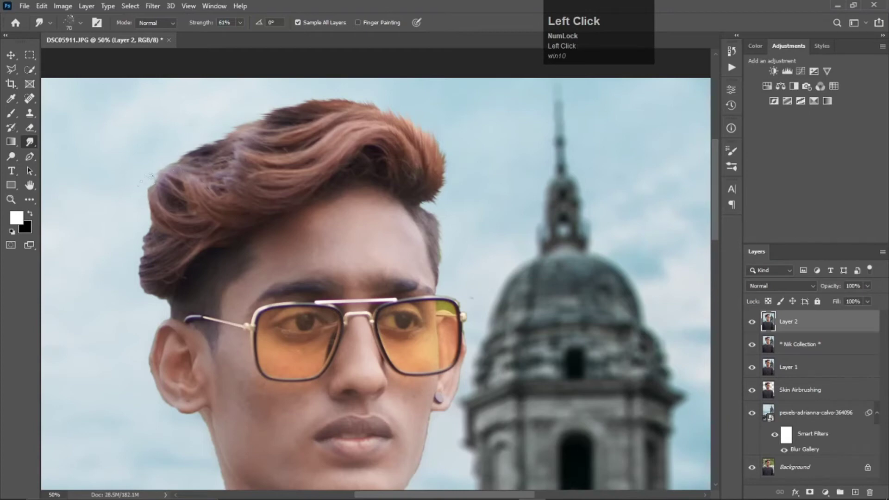
mouse_move(155, 192)
left_mouse_down()
mouse_move(140, 240)
mouse_move(152, 197)
mouse_move(115, 235)
mouse_move(150, 205)
mouse_move(152, 187)
mouse_move(118, 226)
mouse_move(153, 180)
mouse_move(116, 261)
left_mouse_up()
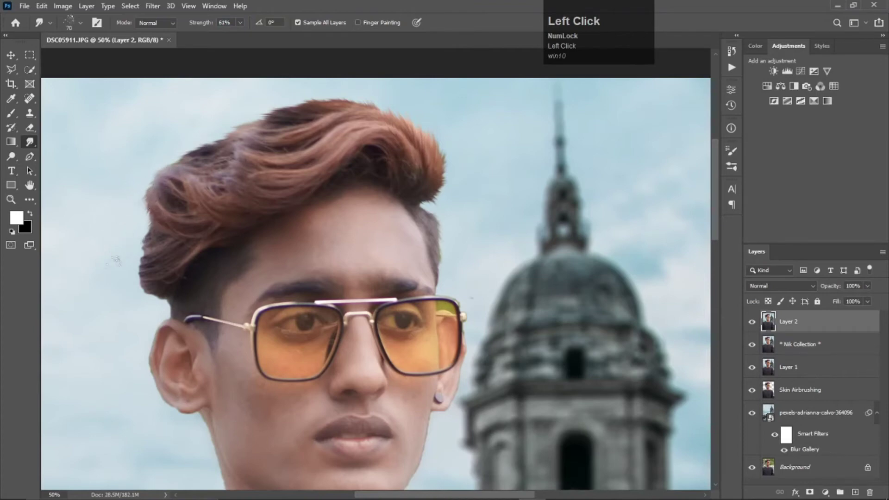
left_click_drag(155, 230, 114, 272)
left_click_drag(180, 245, 104, 283)
left_click_drag(145, 259, 100, 295)
mouse_move(153, 241)
left_mouse_down()
mouse_move(101, 279)
mouse_move(119, 255)
left_mouse_up()
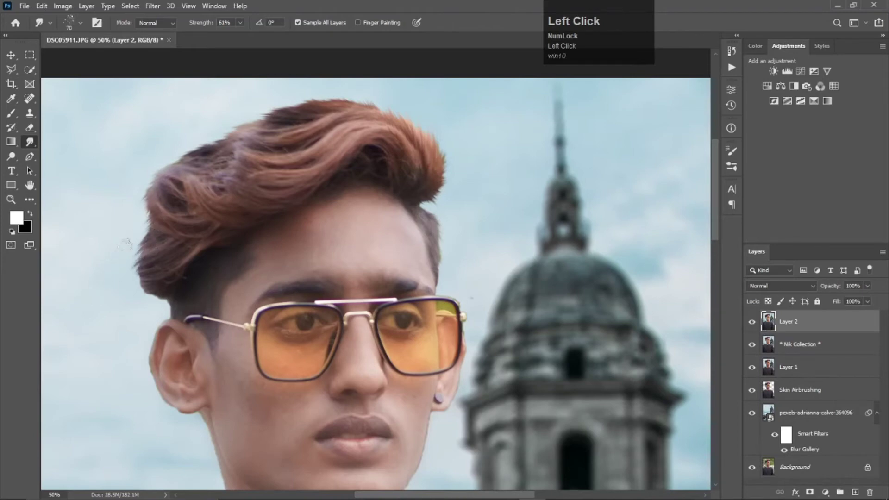
mouse_move(156, 231)
left_mouse_down()
mouse_move(131, 276)
mouse_move(135, 301)
left_mouse_up()
mouse_move(149, 264)
left_mouse_down()
mouse_move(136, 290)
mouse_move(144, 281)
mouse_move(148, 311)
mouse_move(155, 293)
mouse_move(160, 314)
mouse_move(163, 288)
mouse_move(171, 301)
mouse_move(148, 266)
mouse_move(141, 276)
mouse_move(147, 253)
mouse_move(122, 270)
left_mouse_up()
left_click_drag(161, 243, 132, 262)
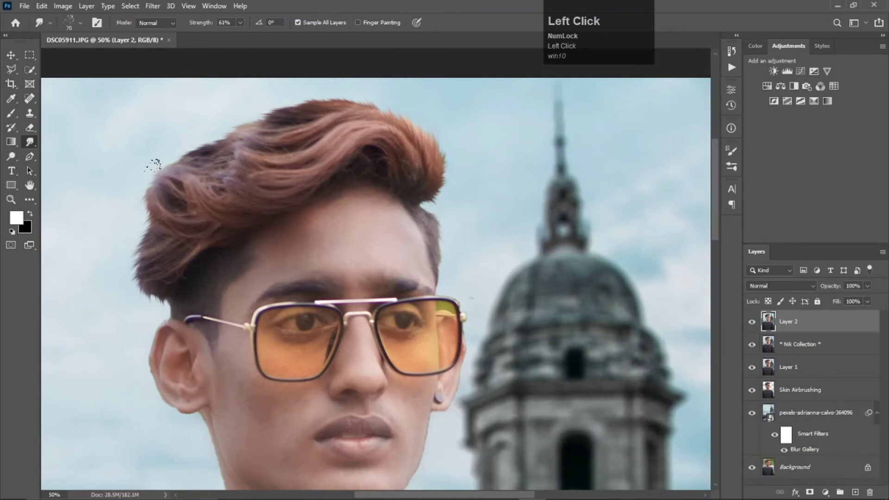
left_click_drag(158, 206, 133, 237)
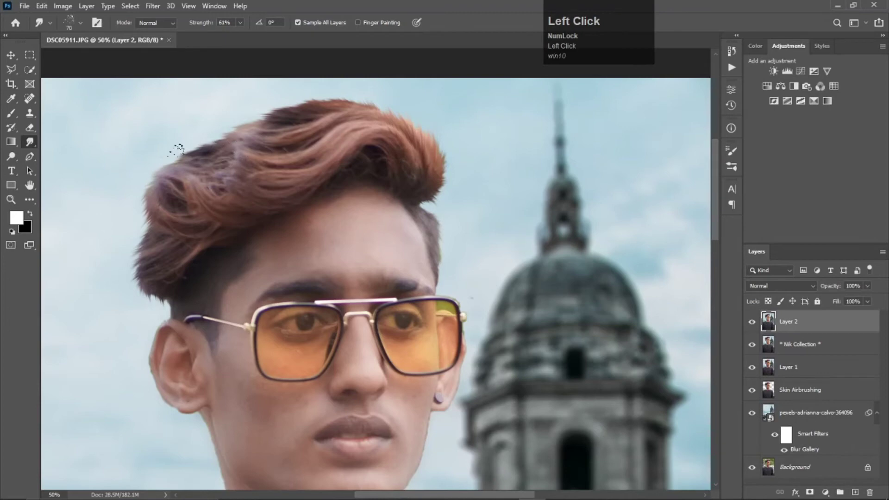
Open the smudged merged layer in the Color Efex Pro 4 filter of the Nik Collection.
key("ctrl+0")
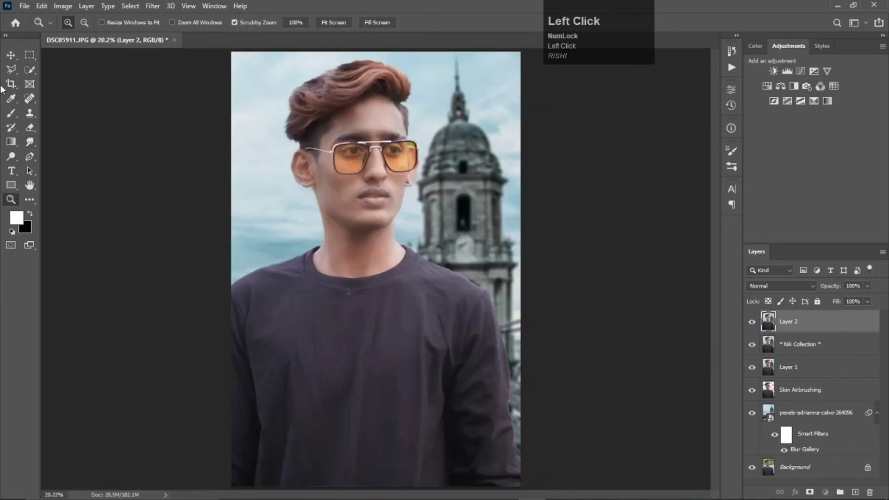
left_click(11, 54)
left_click(154, 6)
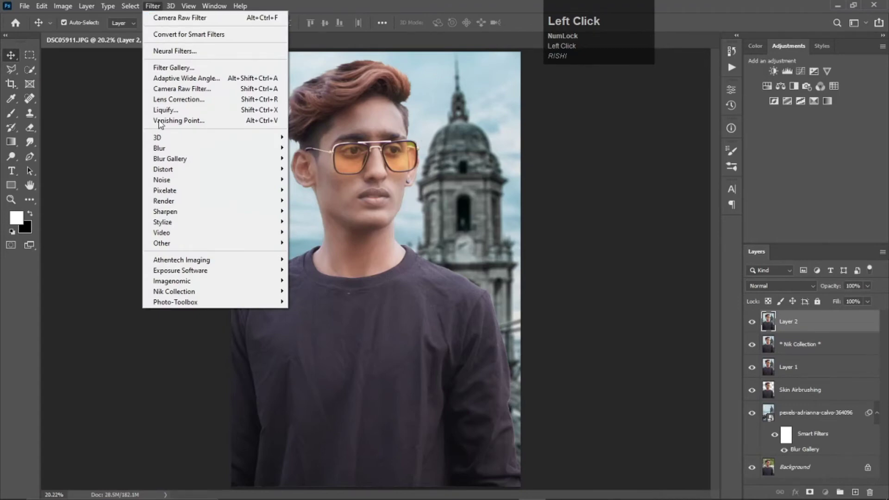
mouse_move(199, 274)
mouse_move(276, 280)
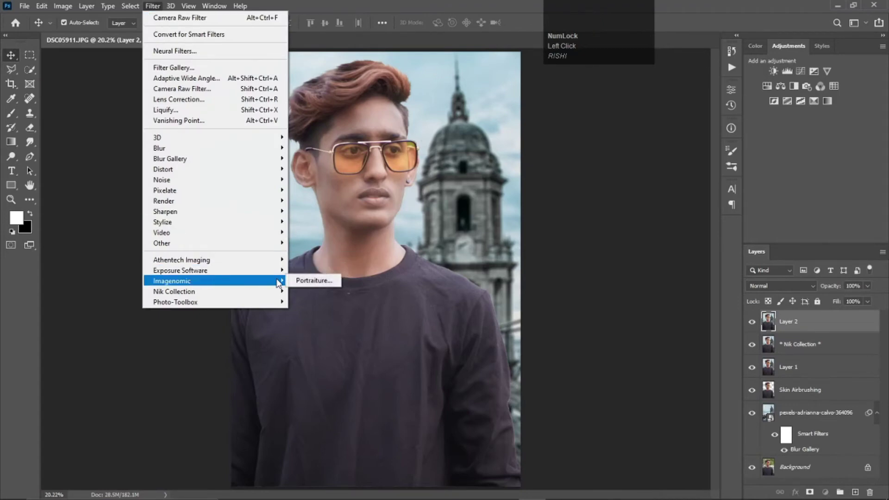
left_click(321, 302)
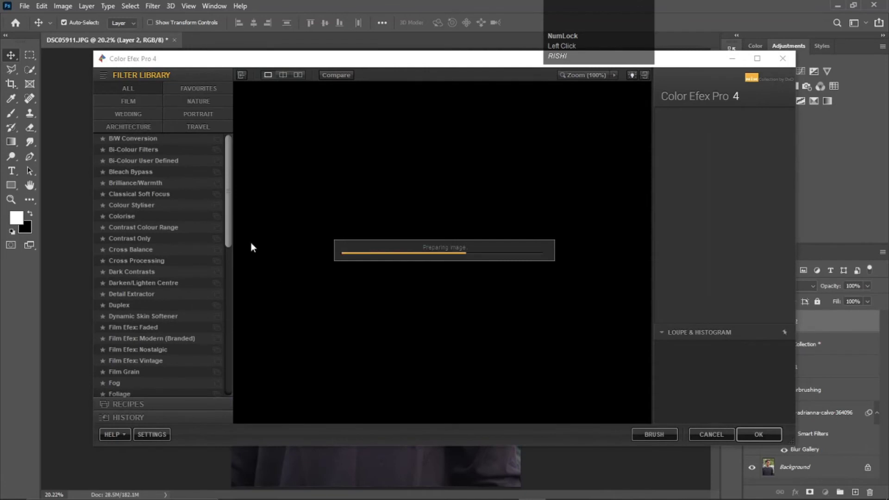
Apply the White Neutraliser filter with Adjust Whole Image set to 40%.
left_click(227, 233)
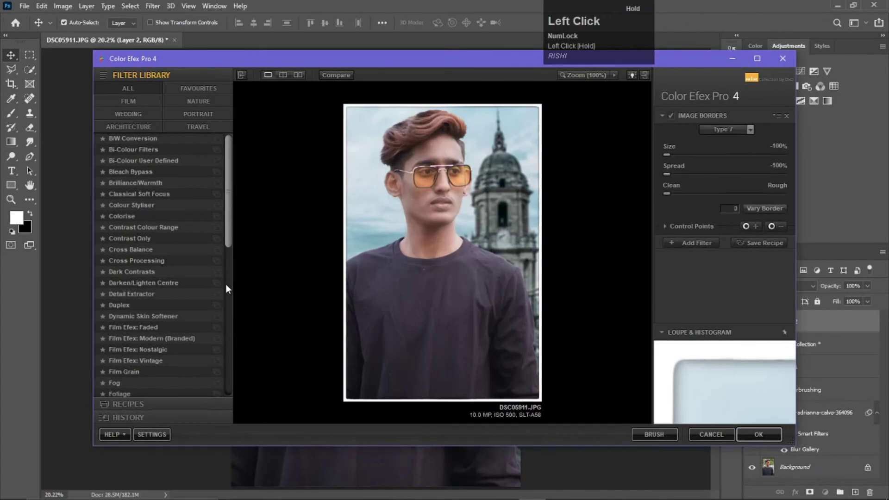
left_click_drag(229, 241, 227, 407)
left_click(197, 392)
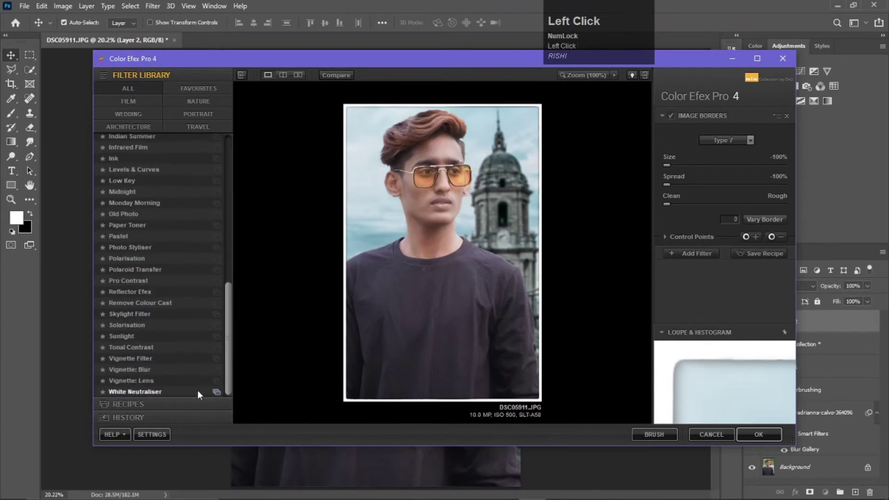
left_click_drag(700, 183, 716, 167)
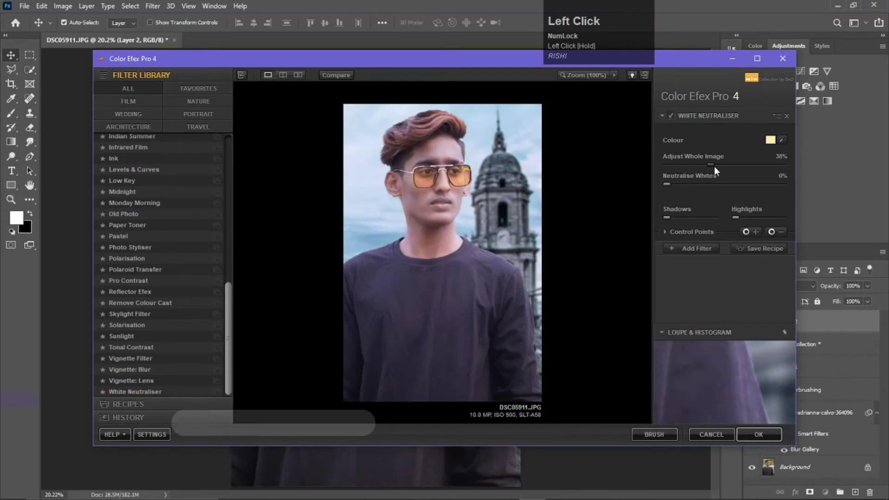
left_click_drag(712, 164, 713, 163)
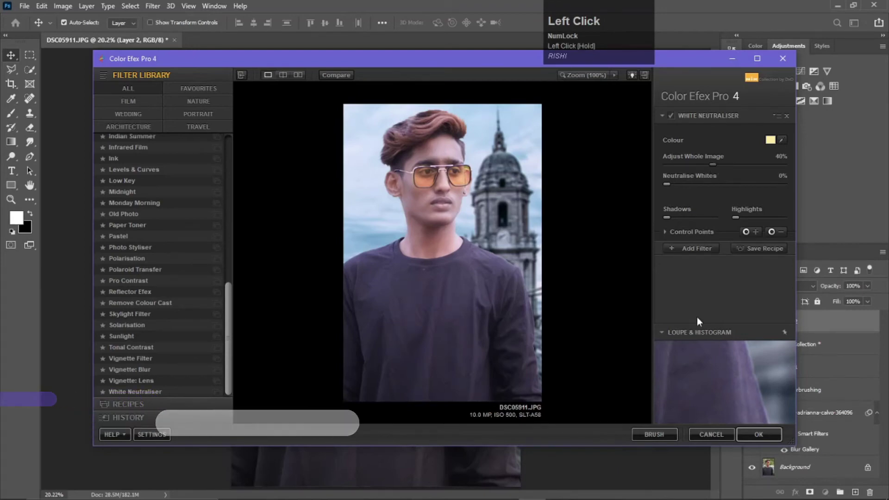
left_click(756, 438)
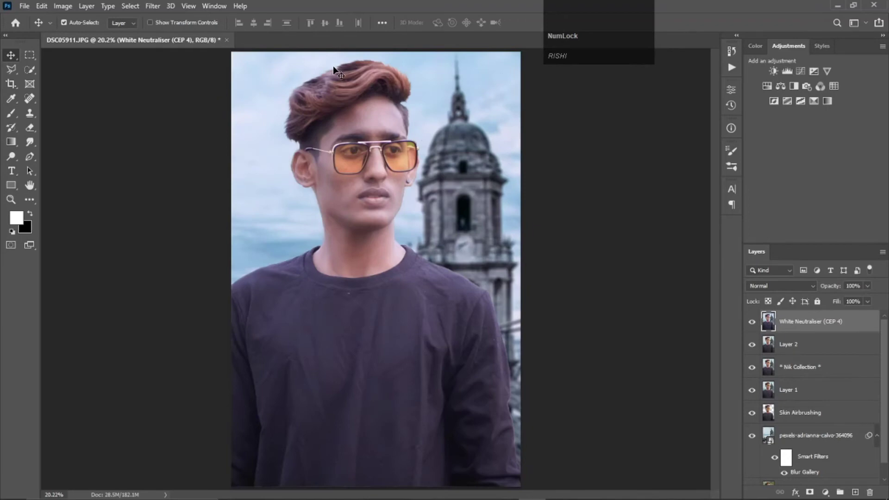
Open the White Neutraliser layer in Camera Raw and set exposure -0.40, contrast +29, highlights +12, shadows -13 and whites +27, lowering the blacks slightly.
left_click(151, 6)
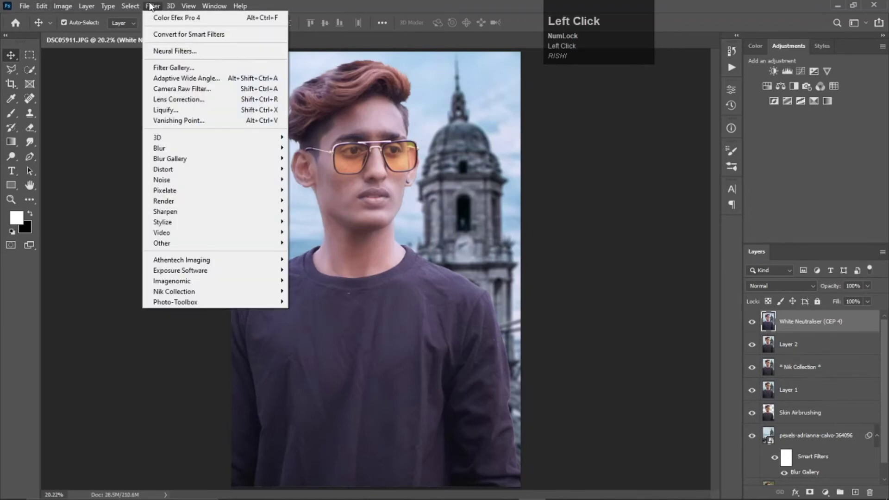
mouse_move(245, 211)
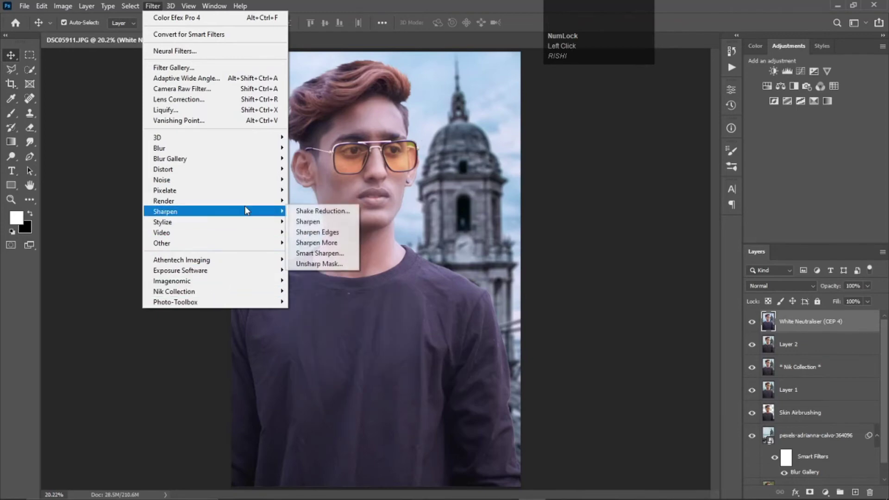
left_click(268, 89)
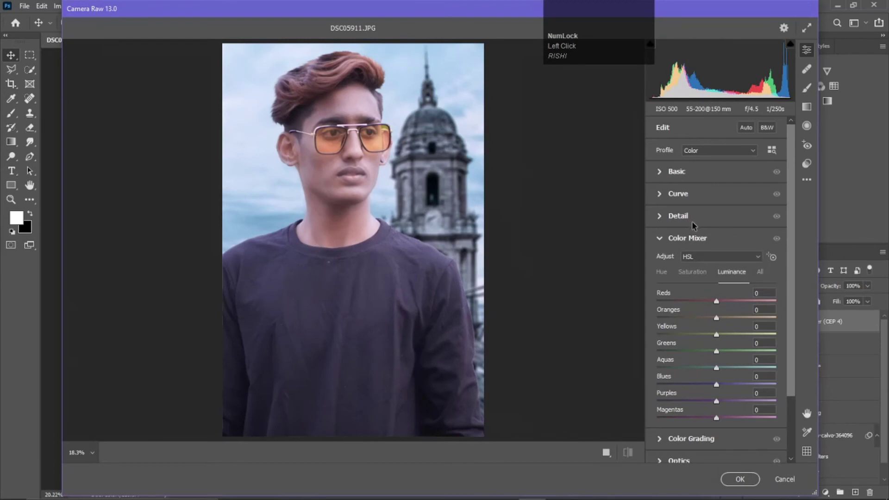
left_click(675, 174)
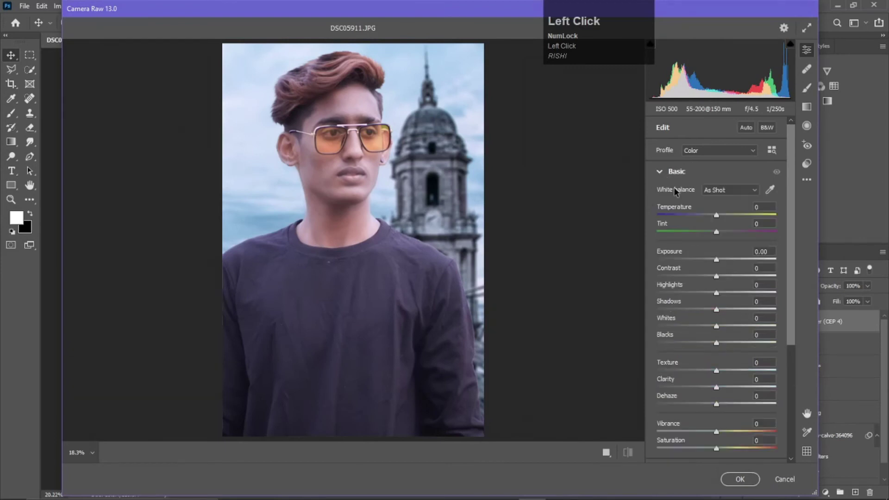
left_click_drag(718, 264, 713, 334)
left_click(729, 277)
scroll(713, 334, "down", 3)
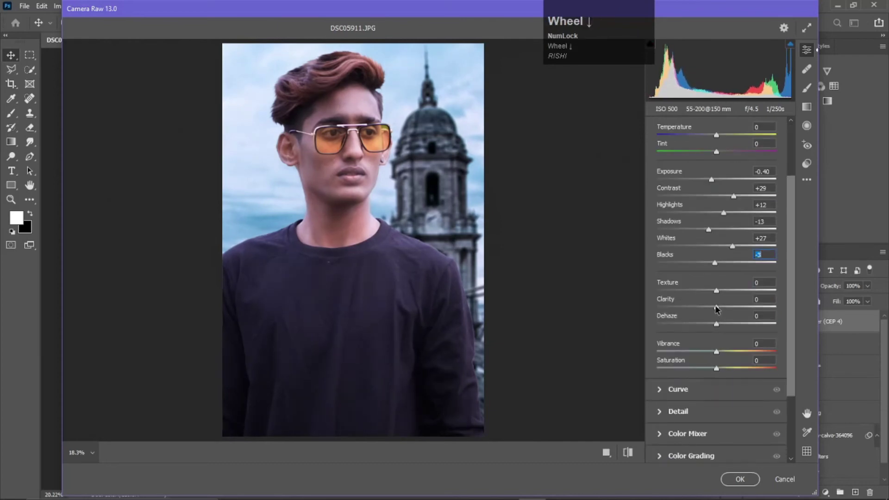
In the Color Mixer, reduce the Oranges saturation and raise the luminance of Oranges to +18 and Reds to +9.
scroll(711, 369, "down", 3)
left_click(709, 362)
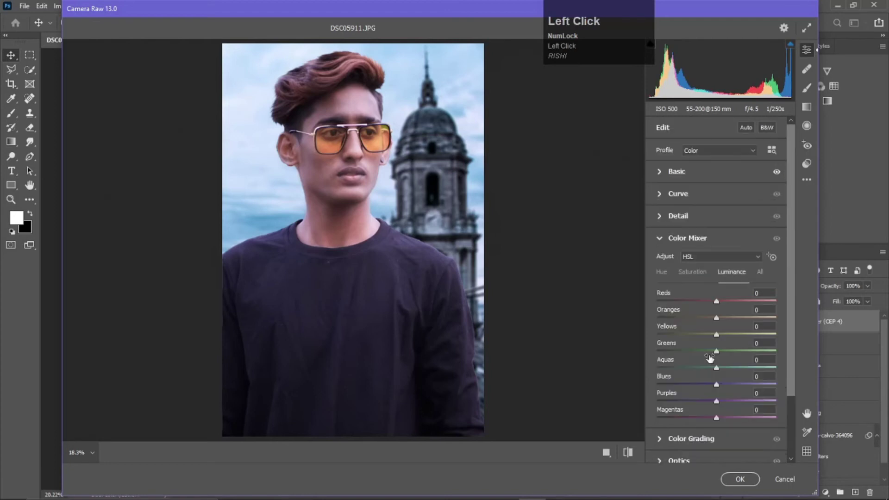
left_click(692, 271)
mouse_move(716, 318)
left_mouse_down()
mouse_move(699, 315)
mouse_move(710, 296)
mouse_move(701, 296)
mouse_move(732, 312)
mouse_move(722, 300)
left_mouse_up()
left_click(731, 272)
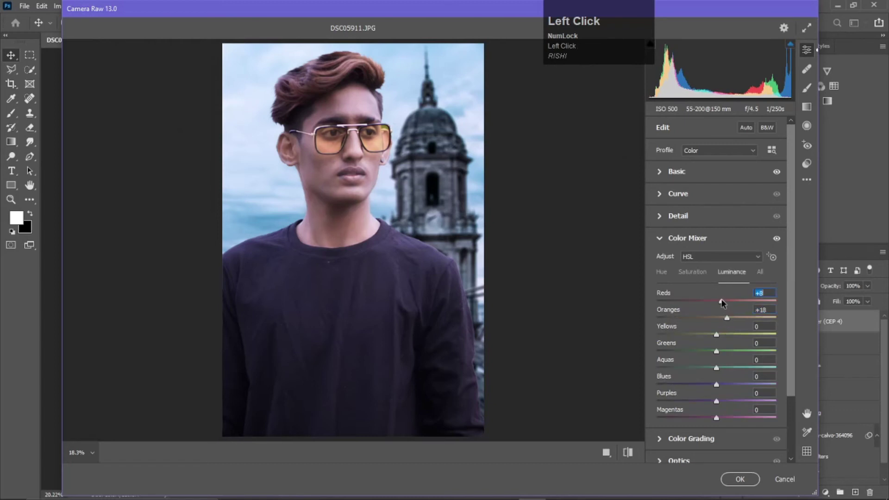
scroll(705, 314, "down", 1)
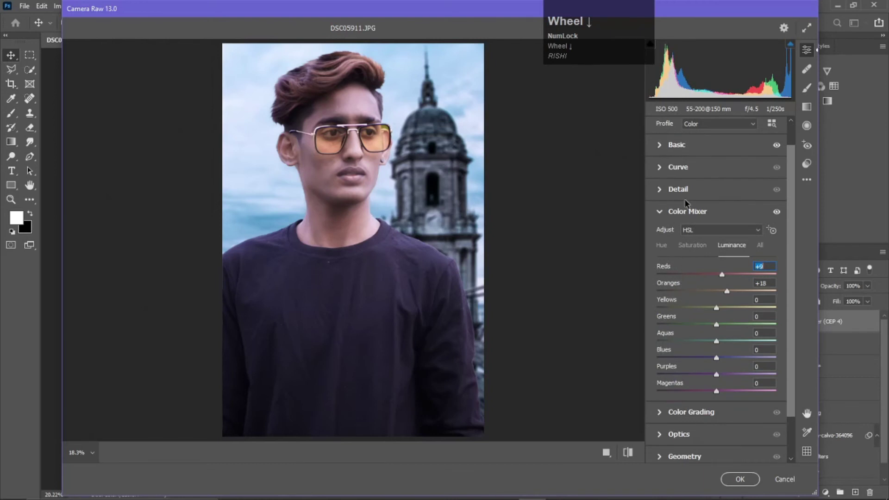
left_click(687, 212)
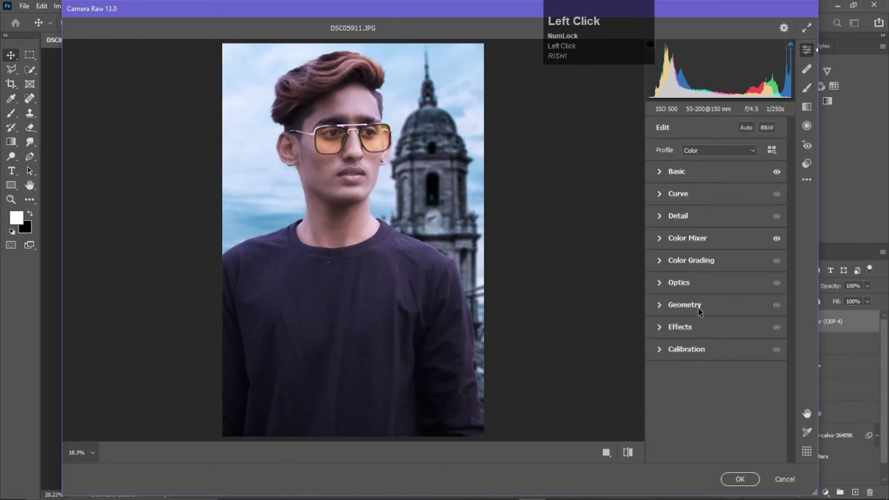
Add a vignette of -25 in the Camera Raw effects and apply the filter to the layer.
left_click(696, 345)
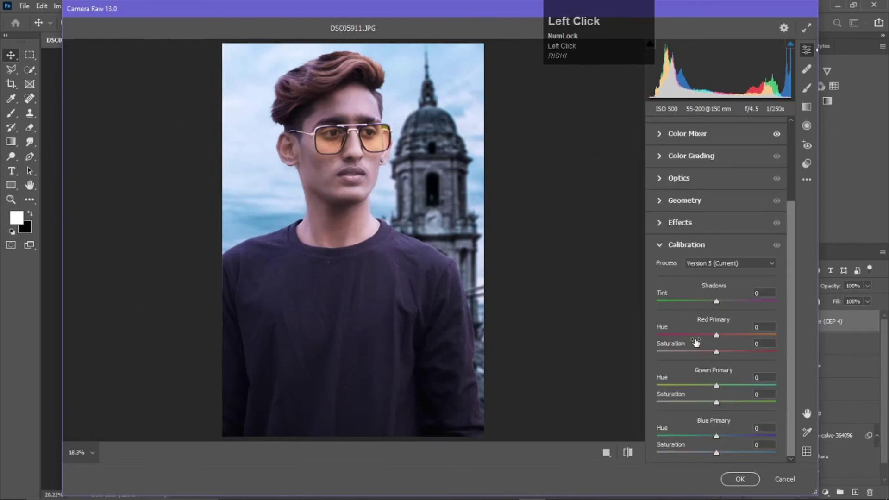
left_click(695, 227)
left_click_drag(717, 374, 702, 373)
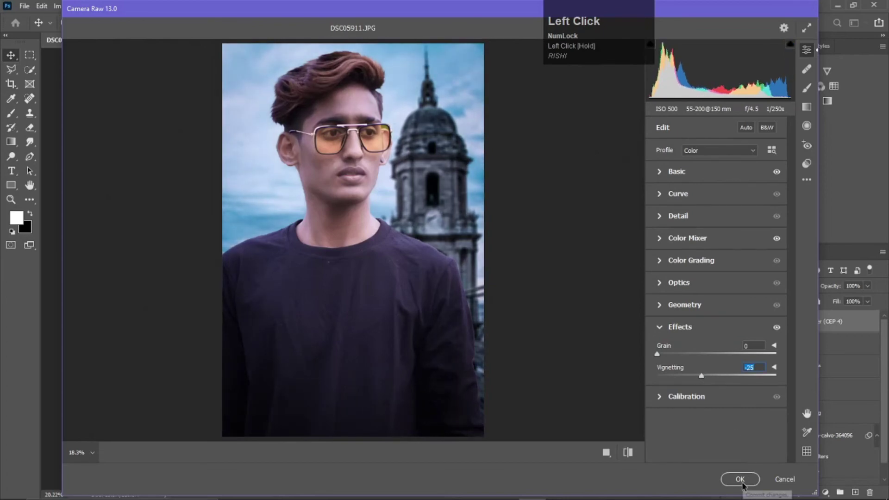
left_click(740, 479)
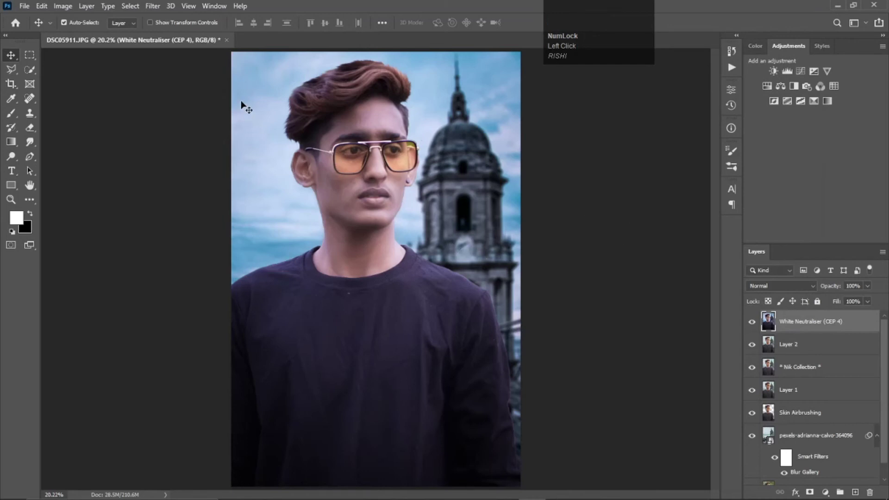
Apply the Color Efex Pro 4 White Neutraliser filter again with Adjust Whole Image set to 18%.
left_click(154, 6)
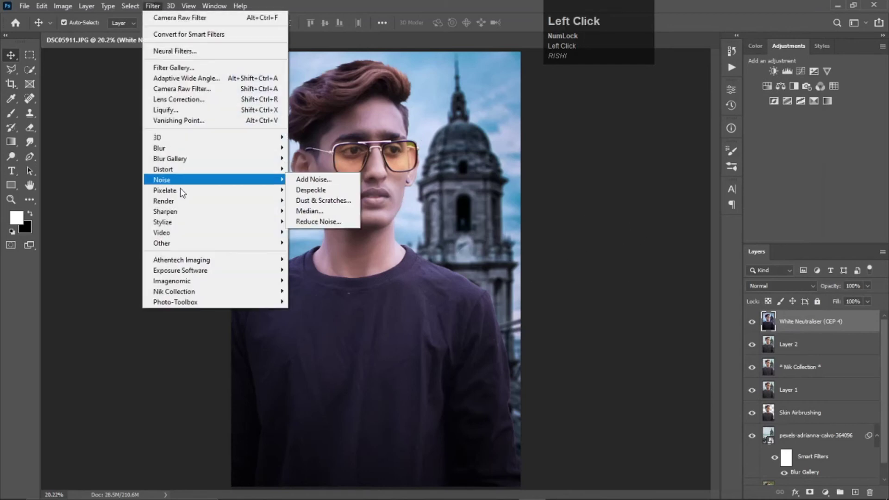
mouse_move(203, 292)
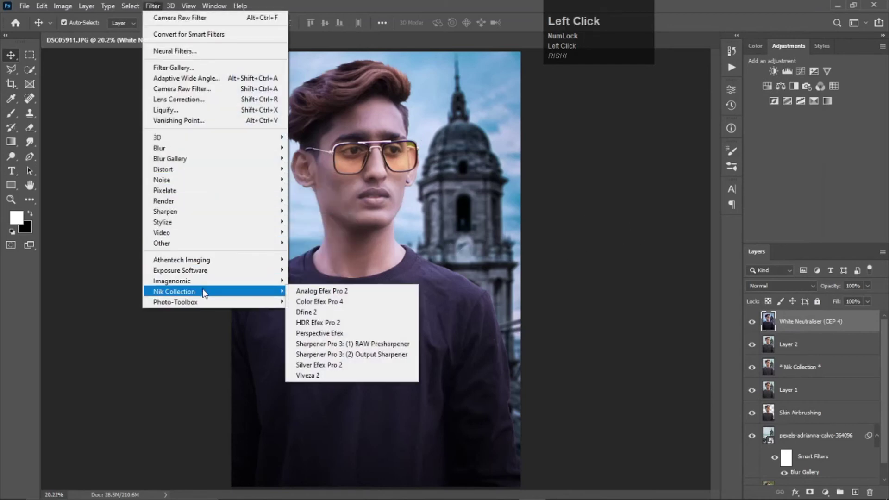
left_click(375, 300)
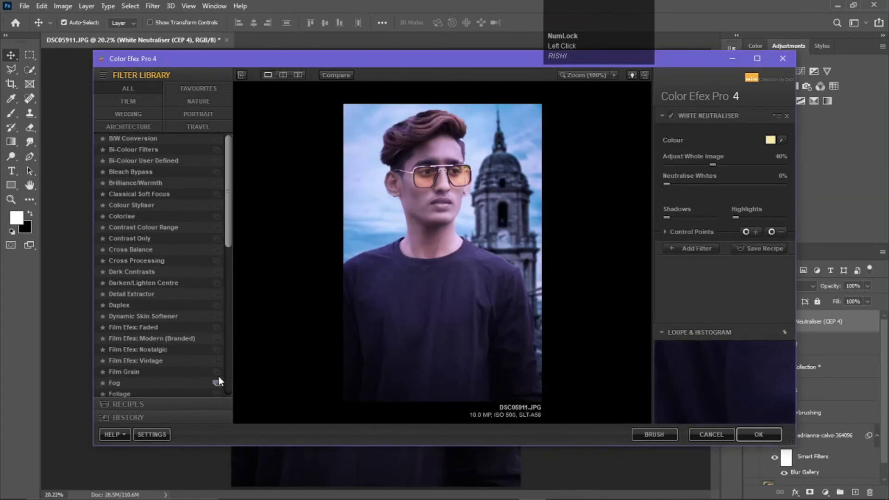
left_click_drag(713, 164, 685, 167)
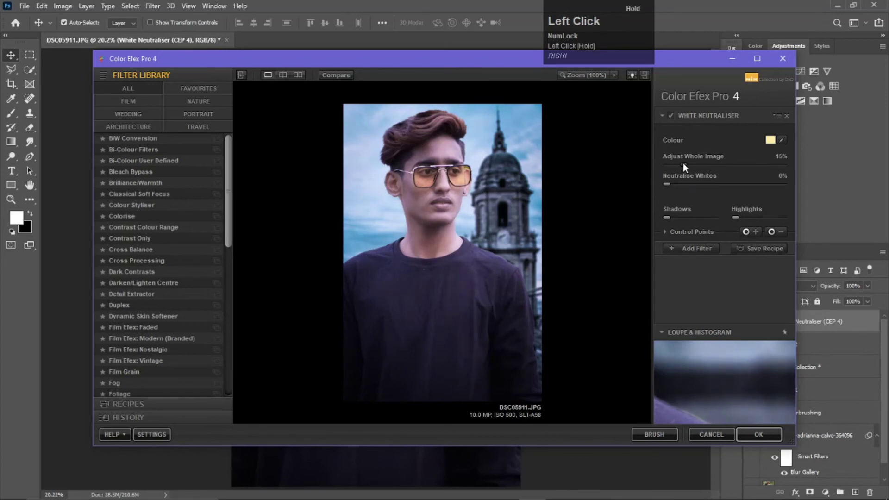
left_click(771, 434)
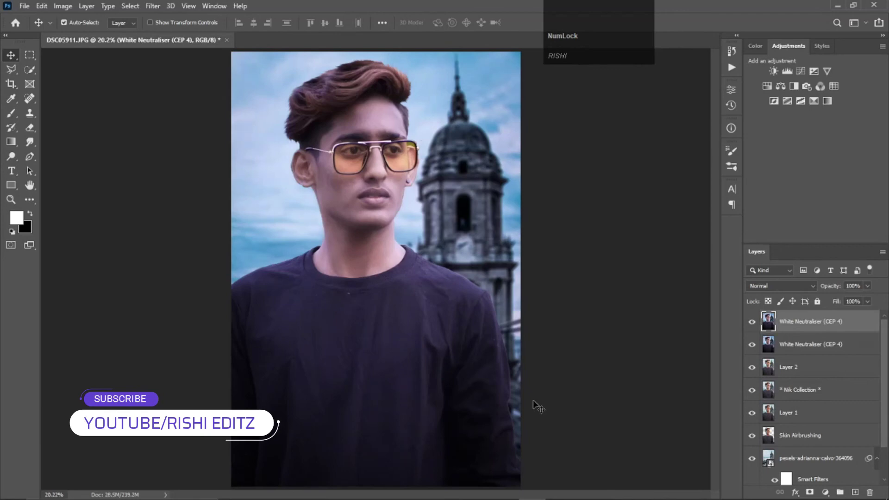
Darken the shaded parts of the shirt with the Burn tool, using a 150 px brush, Midtones range and 26% exposure.
left_click(11, 156)
right_click(11, 156)
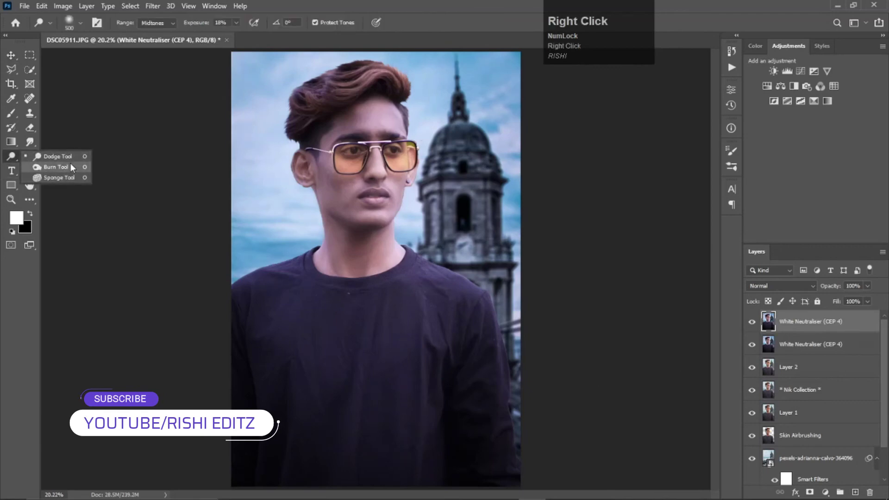
left_click(70, 165)
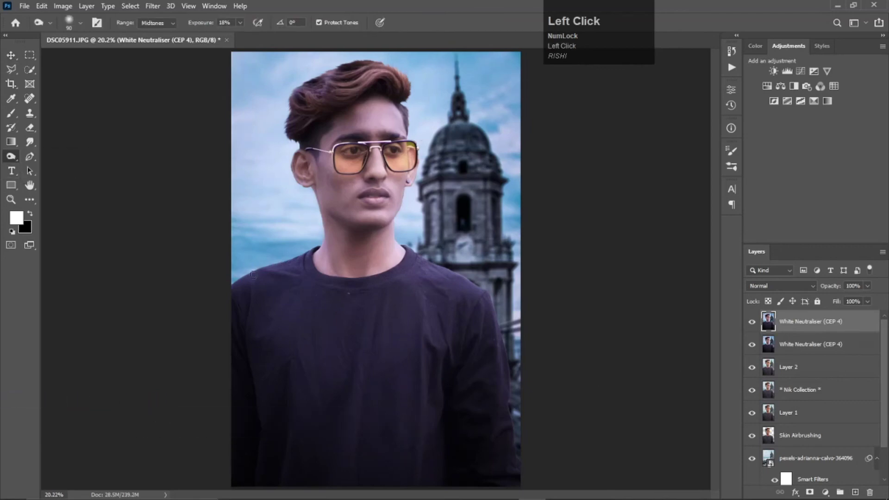
key("bracketright")
key("bracketright")
key("bracketright")
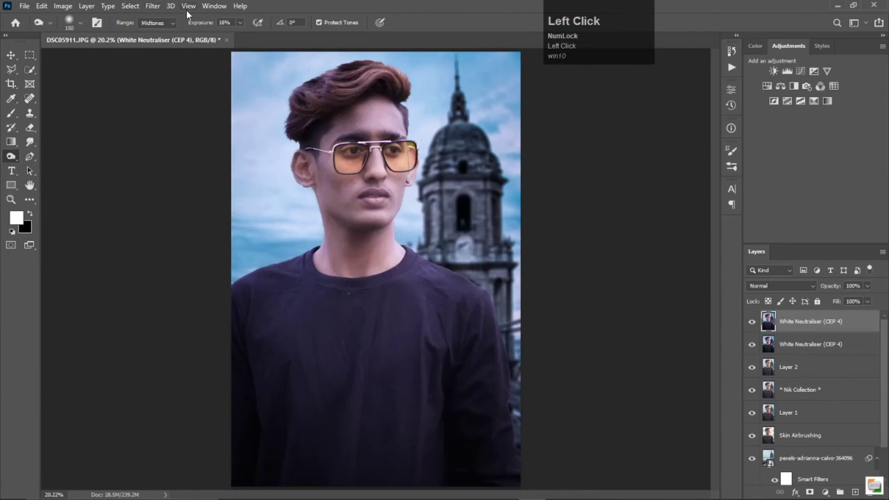
left_click_drag(194, 25, 197, 26)
right_click(11, 158)
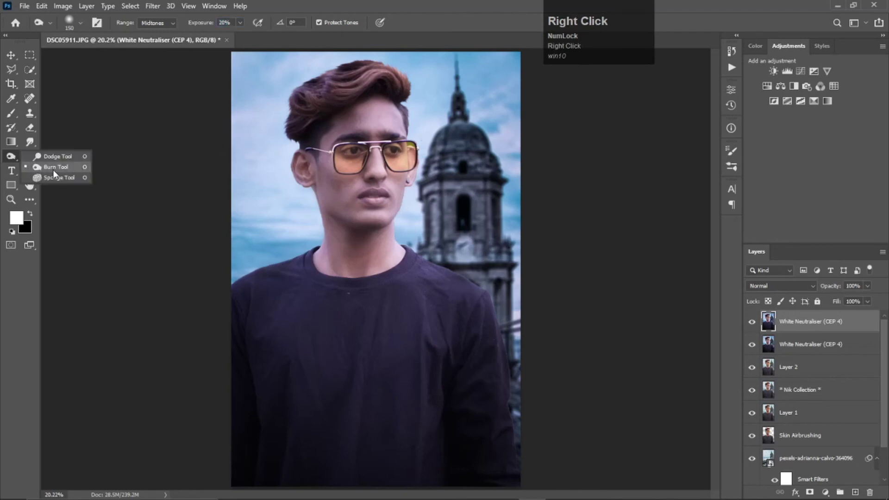
left_click(54, 168)
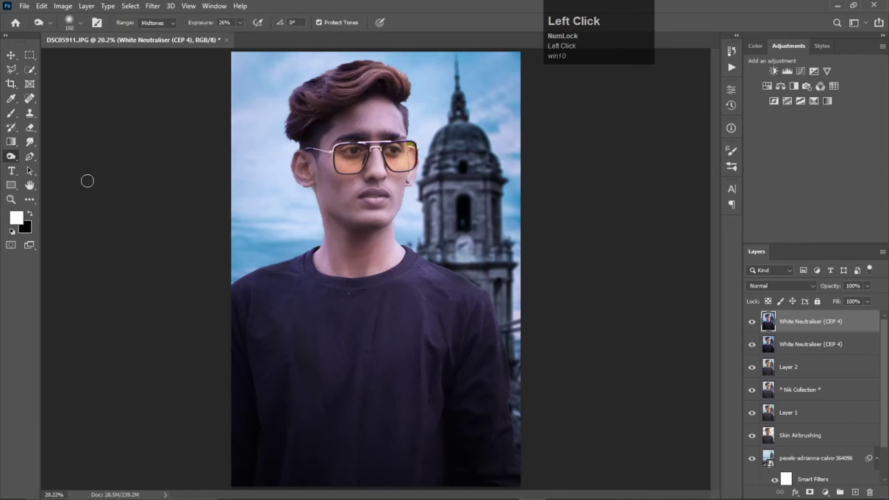
Lighten the shirt's shoulder and folds with the Dodge tool, using a 150 px brush, Midtones range and 18% exposure.
right_click(11, 156)
left_click(51, 154)
key("bracketleft")
key("bracketleft")
key("bracketleft")
key("bracketleft")
key("bracketleft")
key("bracketleft")
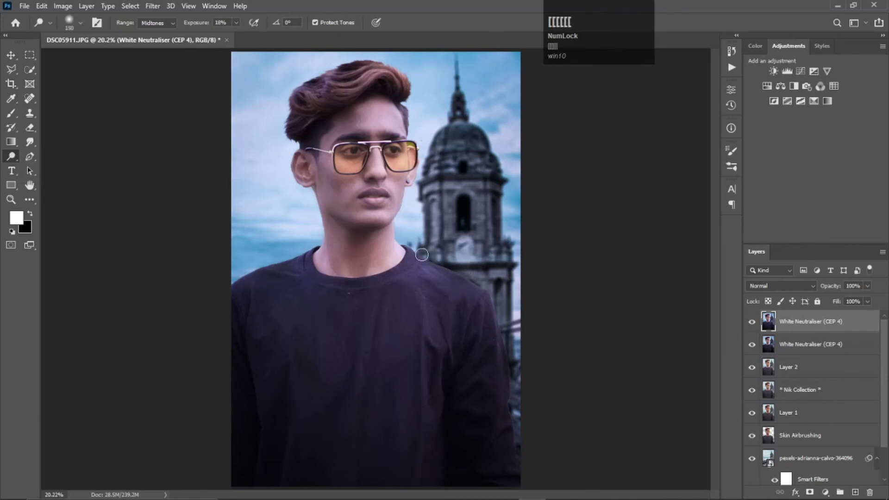
left_click(423, 255)
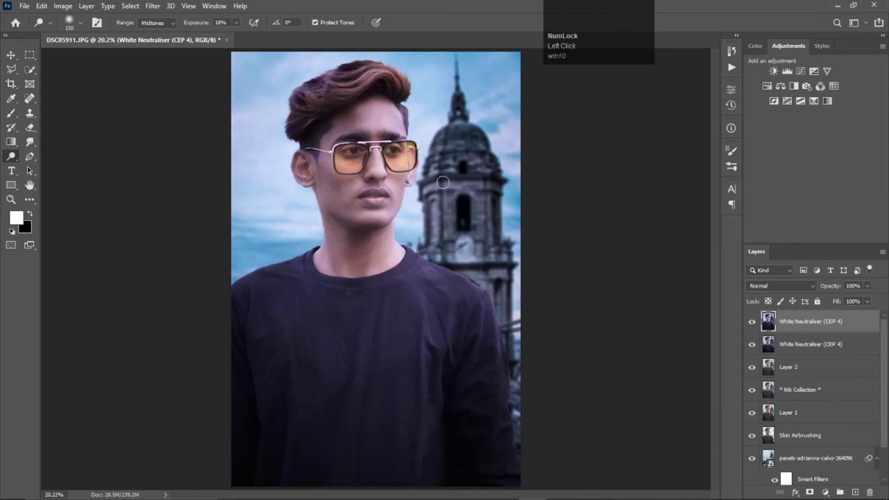
Dodge the tower-side edge of the face and the front of the hair with the brush reduced to 125 px.
key("bracketleft")
left_click(413, 168)
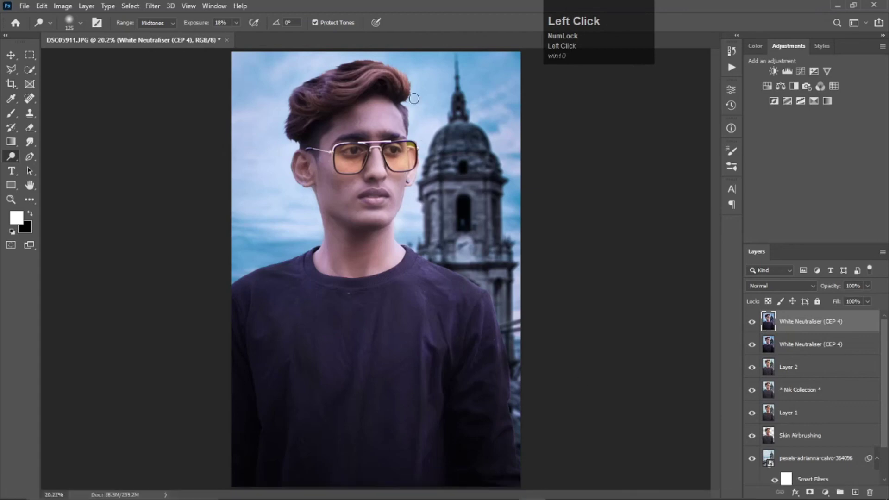
left_click(403, 84)
key("v")
Open the layer in Color Efex Pro 4 and choose the Image Borders filter.
left_click(153, 5)
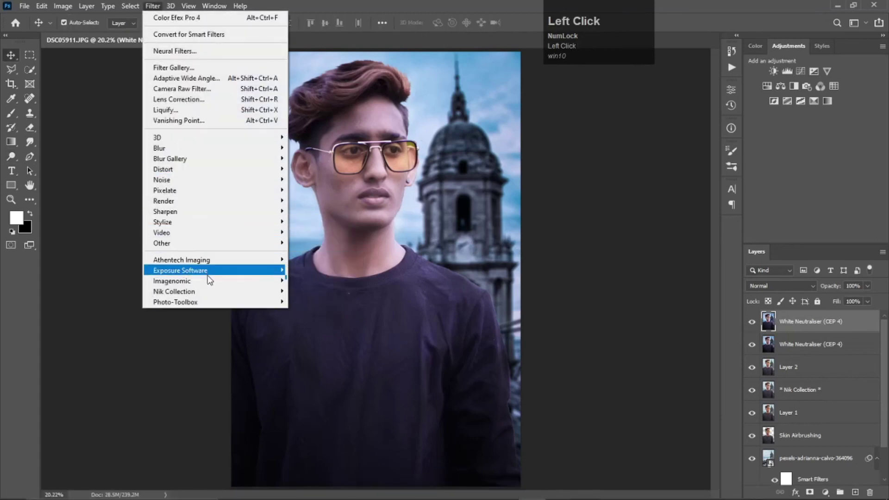
mouse_move(220, 292)
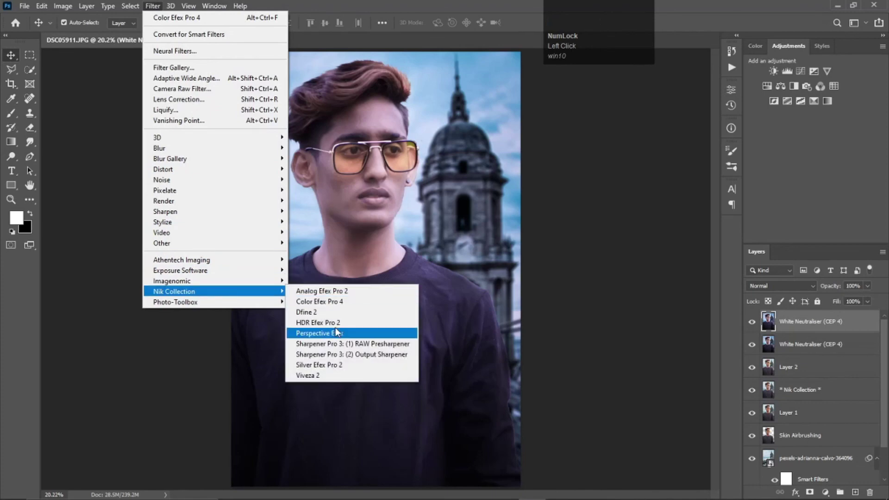
left_click(333, 302)
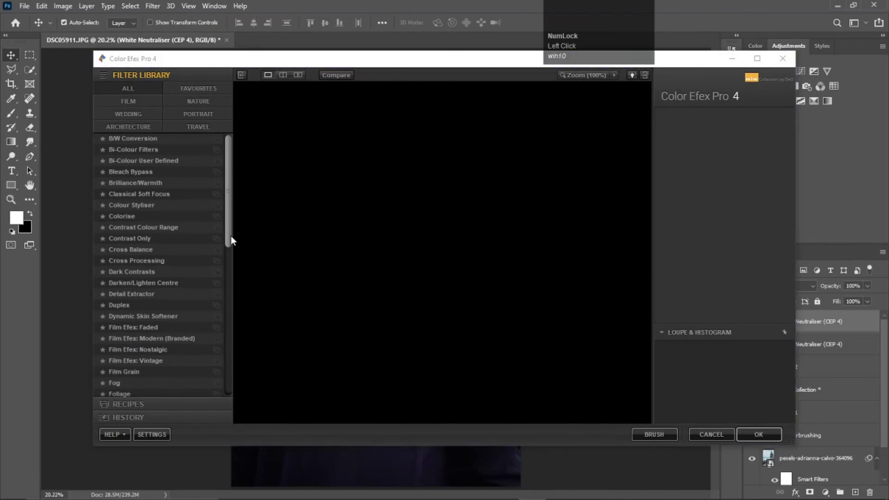
left_click_drag(229, 235, 226, 322)
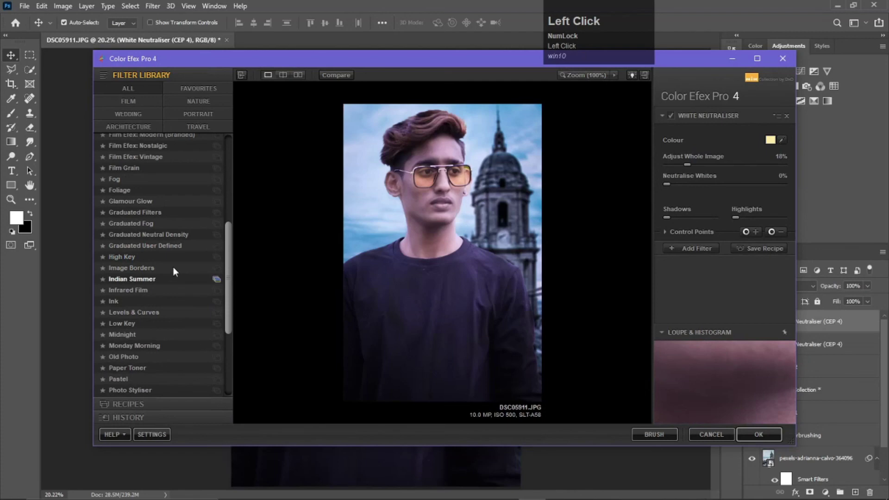
left_click(173, 268)
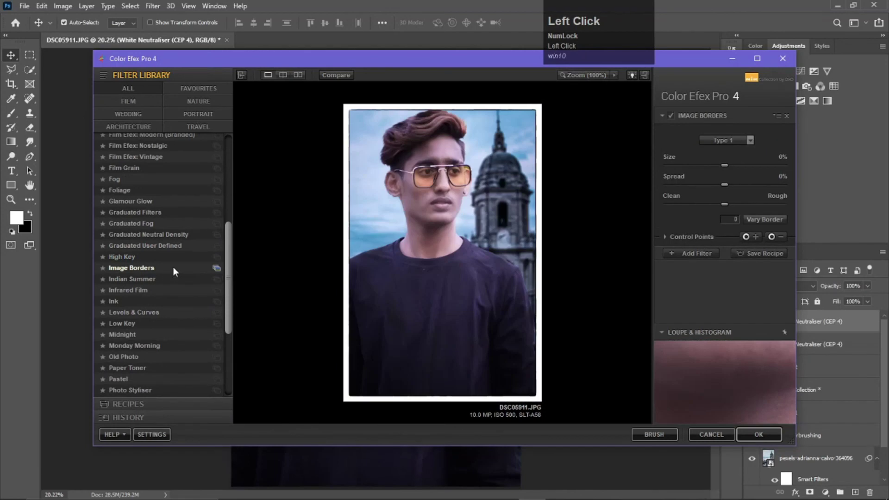
Set the border to Type 7 with size -100%, spread -100% and a fully clean edge, and apply it.
left_click(749, 142)
left_click(741, 223)
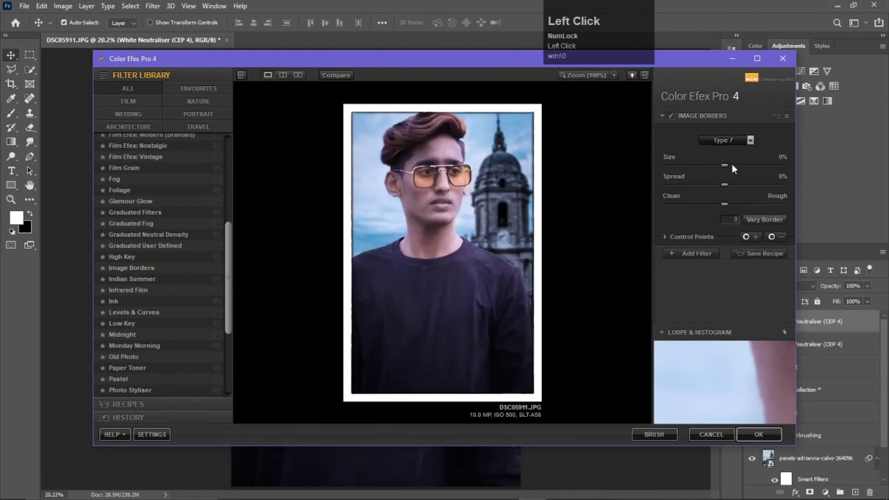
left_click_drag(724, 184, 629, 201)
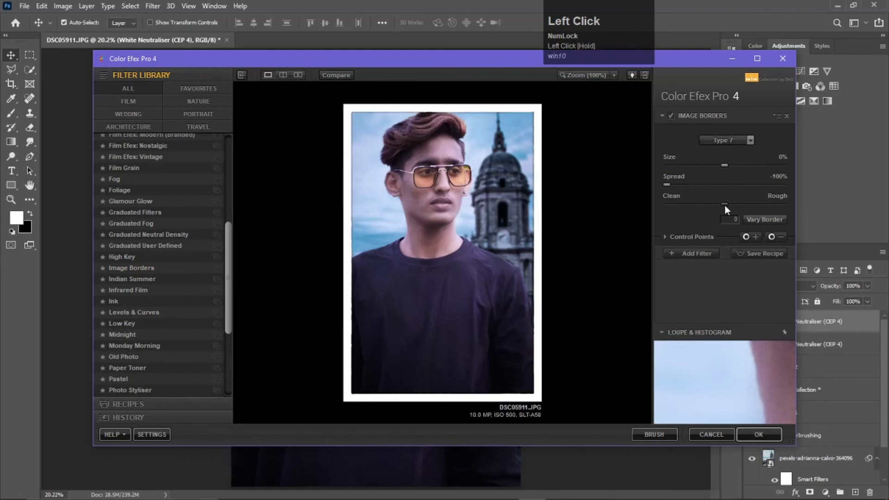
left_click_drag(724, 204, 702, 202)
left_click_drag(727, 163, 612, 158)
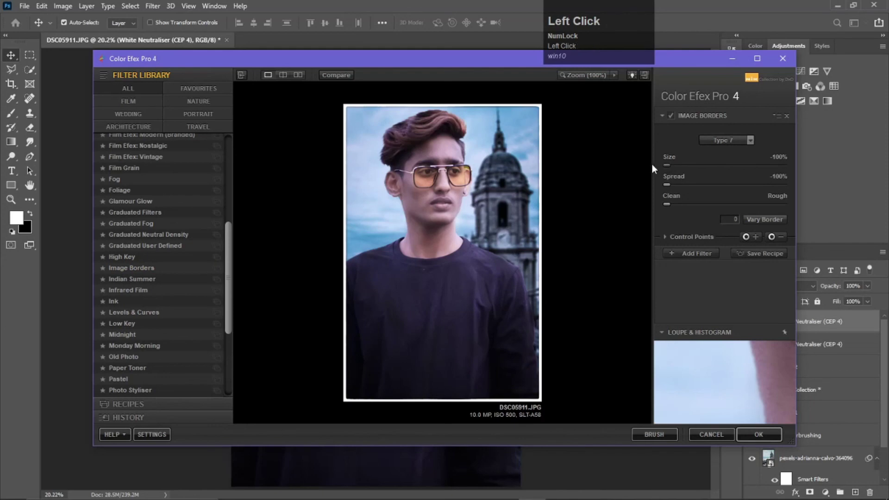
left_click(758, 433)
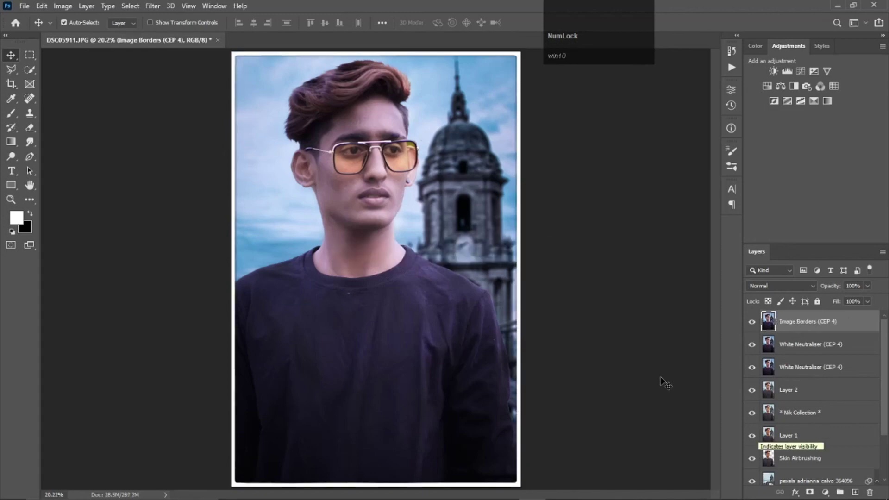
Select the Brush tool and pick the LOGO brush from the General Brushes set.
left_click(7, 115)
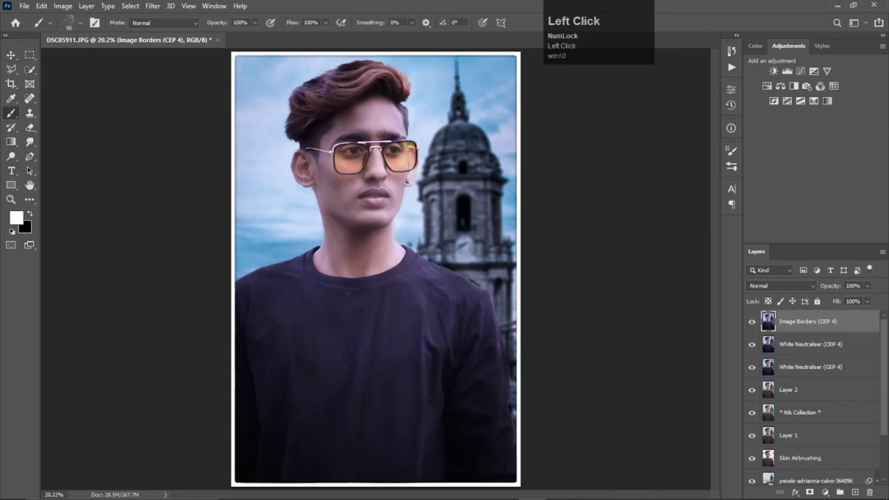
left_click(73, 23)
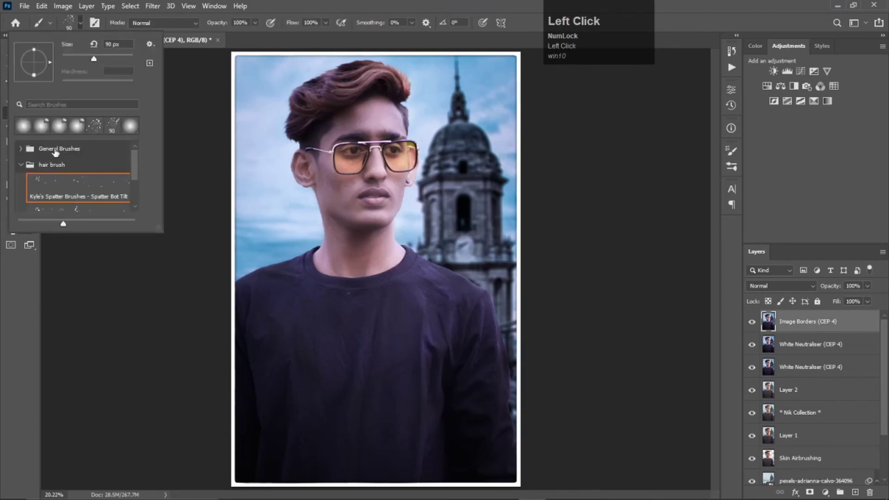
left_click(19, 148)
left_click(79, 169)
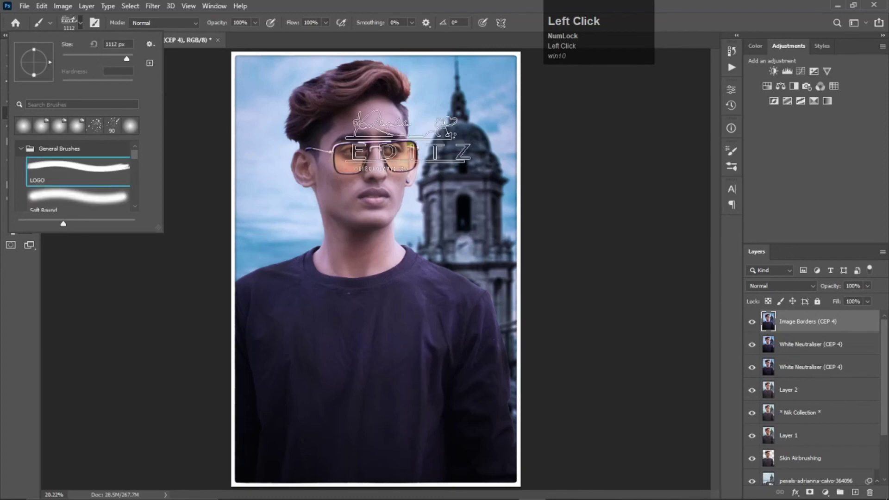
key("bracketleft")
key("bracketleft")
key("bracketleft")
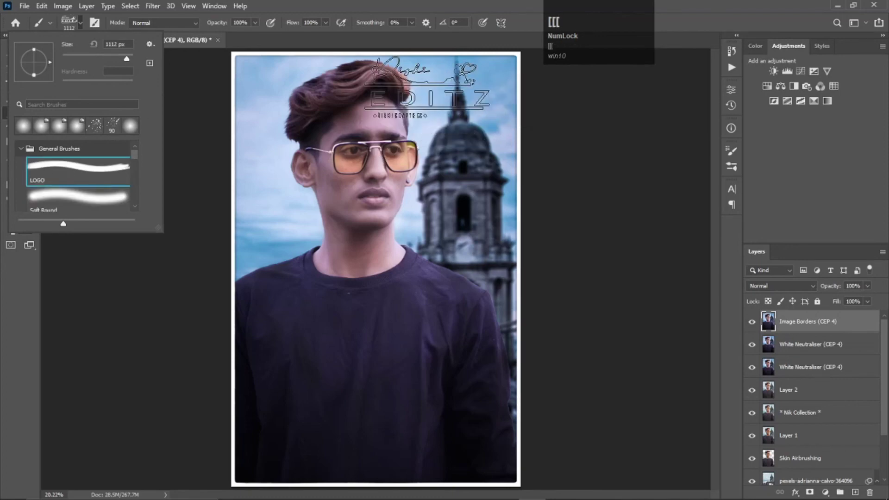
left_click(79, 27)
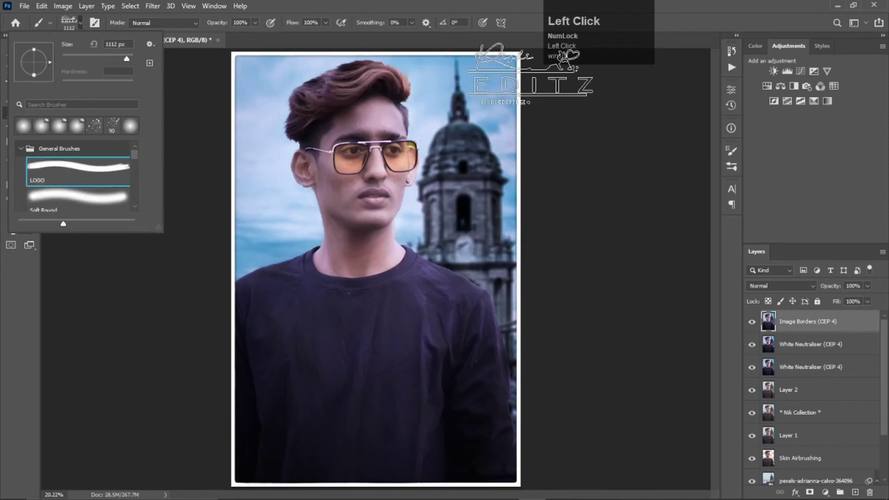
left_click(81, 23)
Reduce the LOGO brush to 500 px and stamp the logo in white in the upper right corner of the picture.
key("bracketleft")
key("bracketleft")
key("bracketleft")
key("bracketleft")
key("bracketleft")
key("bracketleft")
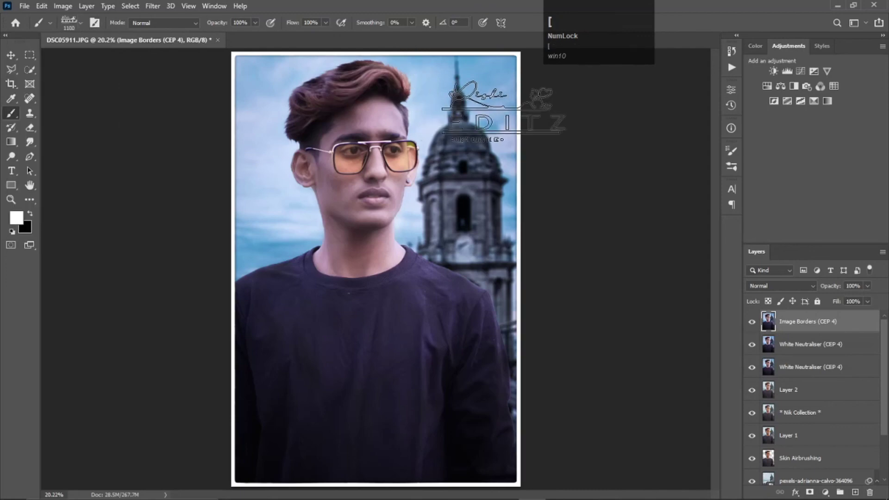
key("bracketleft")
key("bracketleft")
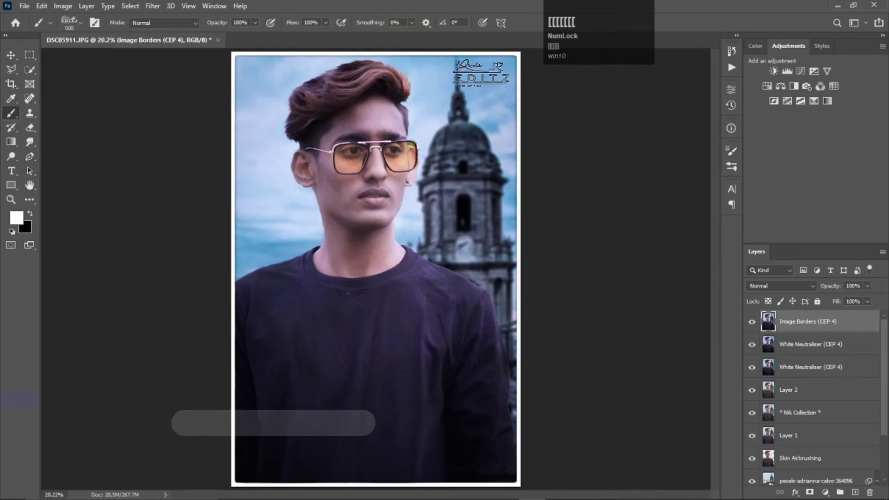
key("bracketright")
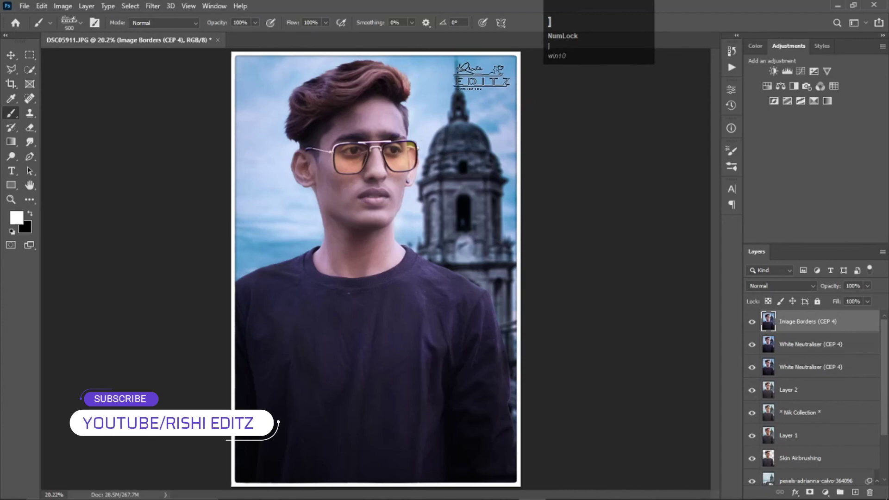
left_click(482, 75)
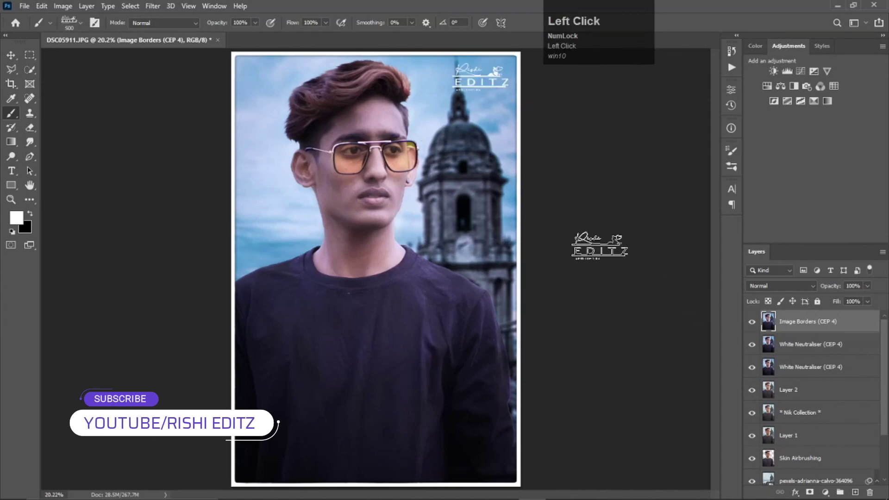
left_click(11, 54)
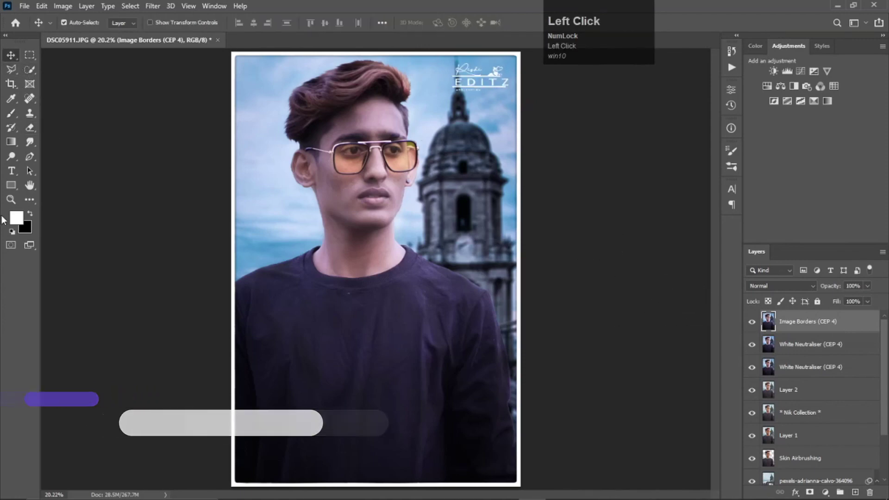
Examine the finished portrait and logo up close, ending with the whole picture in view.
left_click(11, 199)
scroll(461, 156, "up", 3)
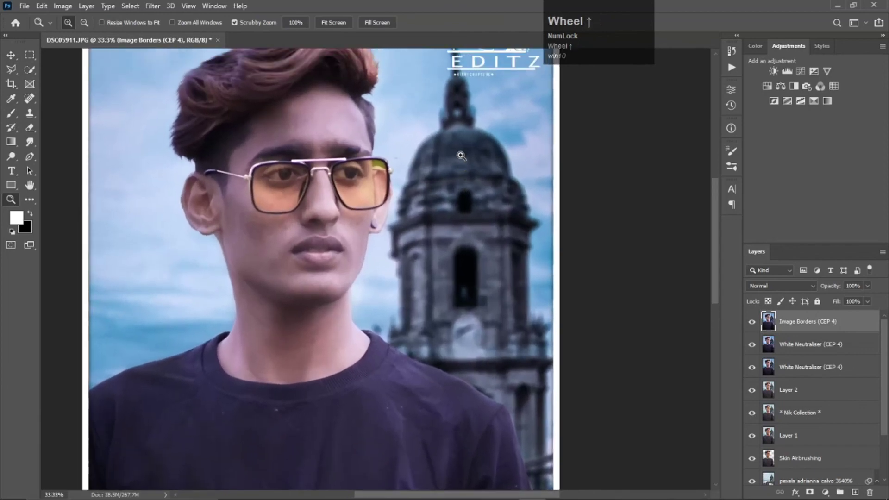
scroll(461, 156, "up", 2)
right_click(363, 231)
left_click(382, 239)
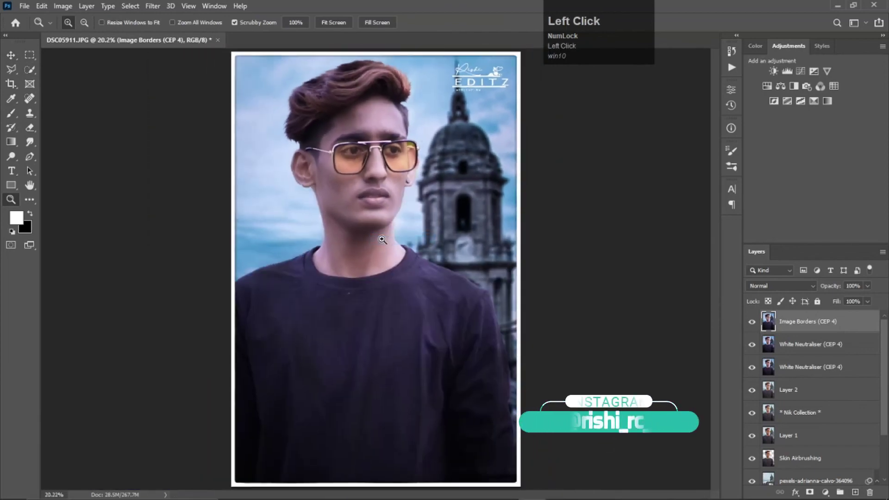